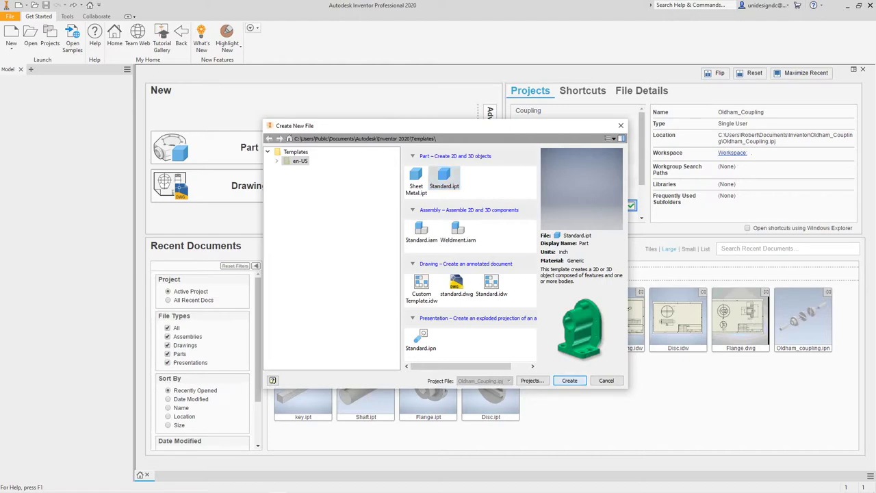
# Create a new part from the Standard.ipt template and start a 2D sketch on the XZ plane.
pyautogui.press('Return')
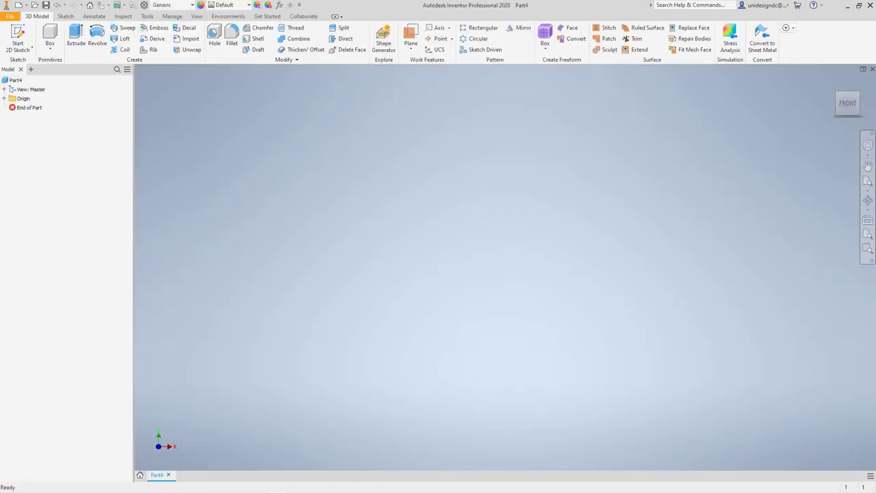
pyautogui.click(31, 48)
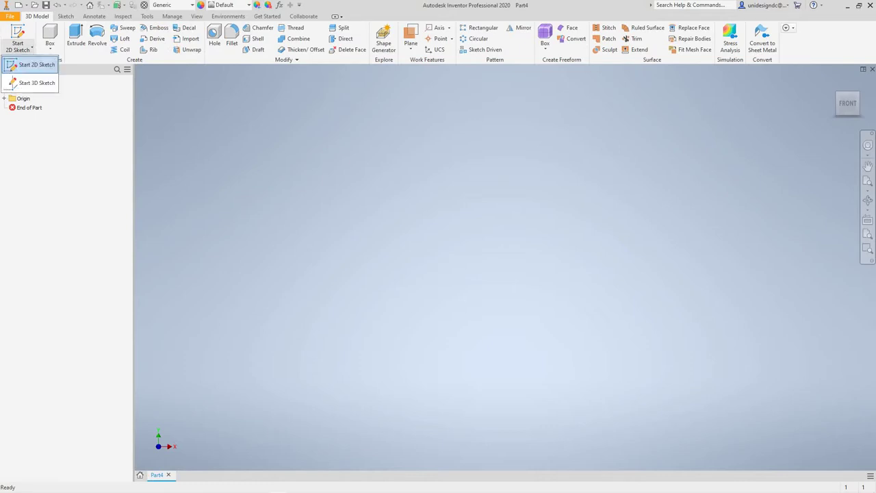
pyautogui.click(37, 65)
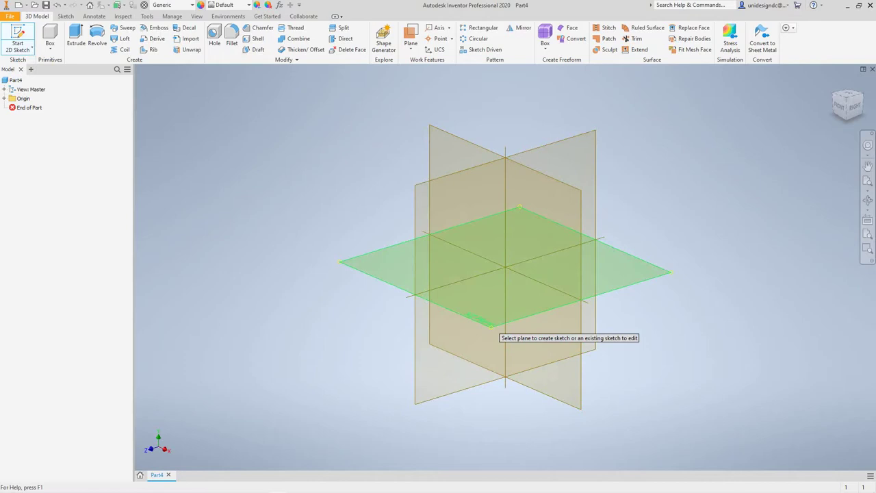
pyautogui.moveTo(490, 326)
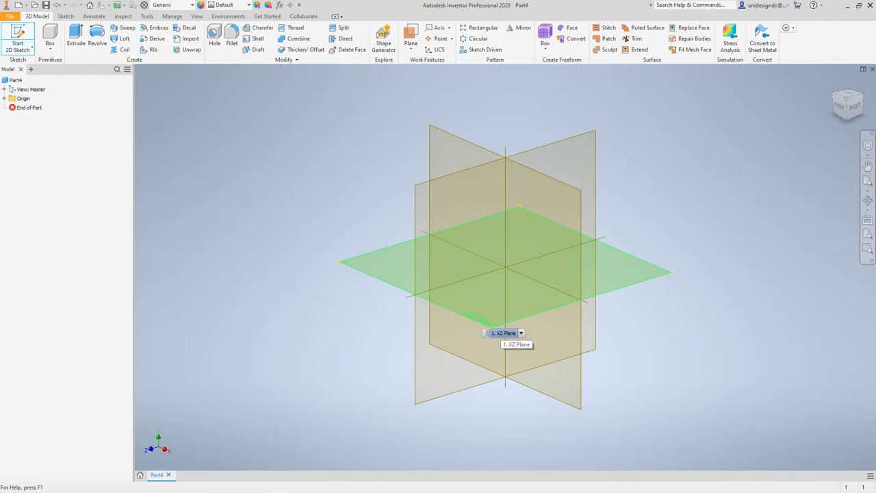
pyautogui.click(504, 333)
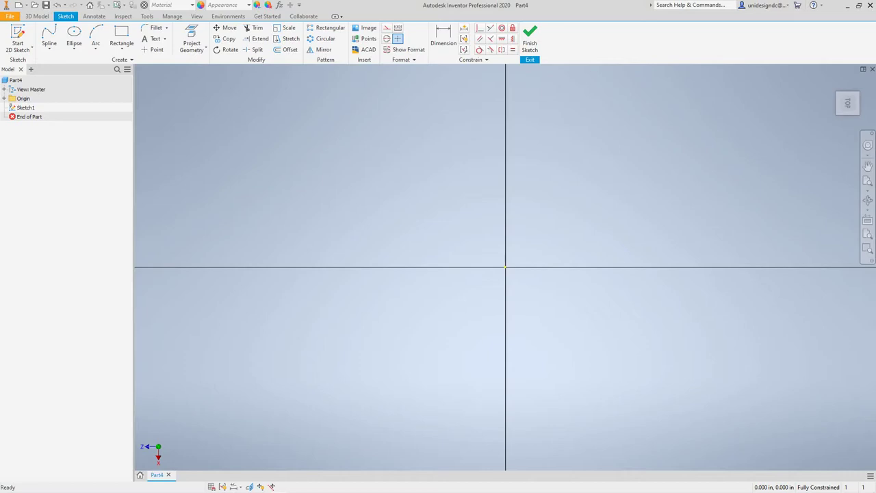
# Draw an ellipse centred on the origin with its long axis horizontal and a vertical half-axis of about 0.58 in.
pyautogui.click(74, 35)
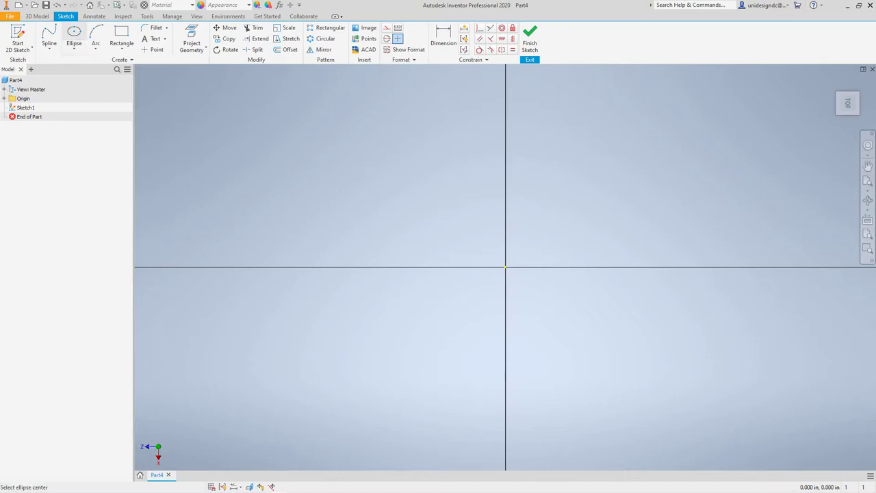
pyautogui.click(74, 48)
pyautogui.click(84, 65)
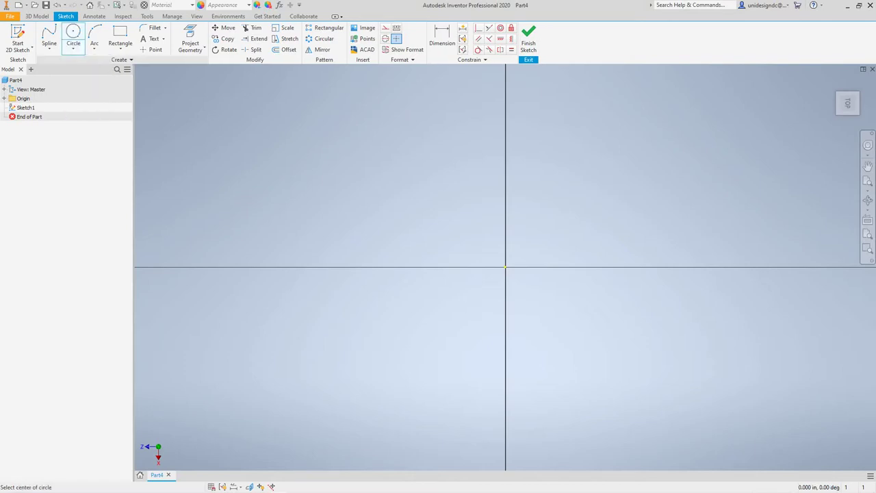
pyautogui.click(73, 49)
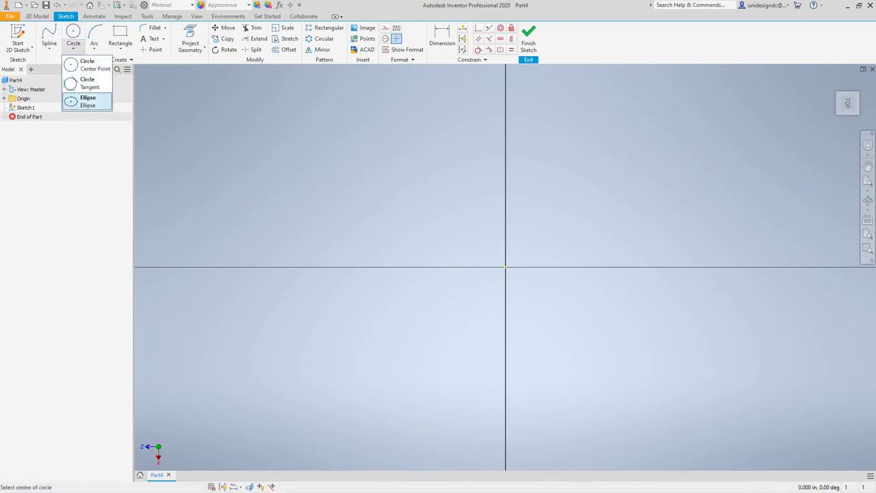
pyautogui.click(87, 102)
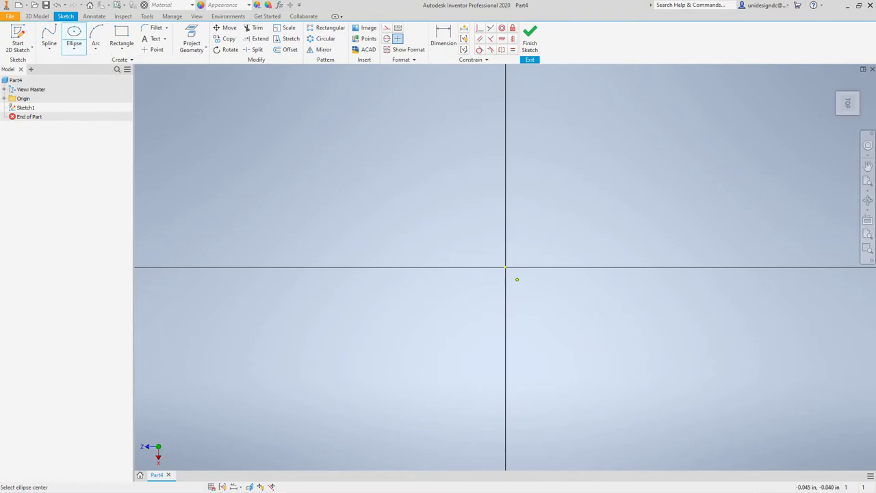
pyautogui.click(506, 267)
pyautogui.click(797, 266)
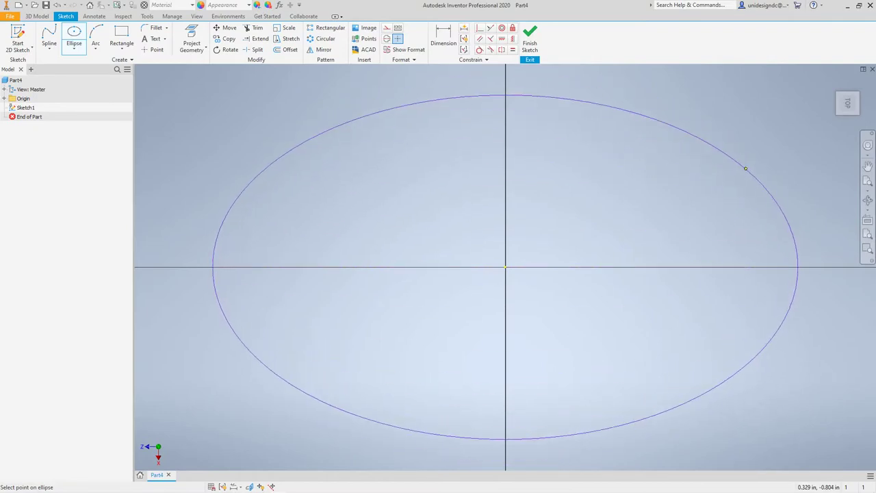
pyautogui.click(746, 167)
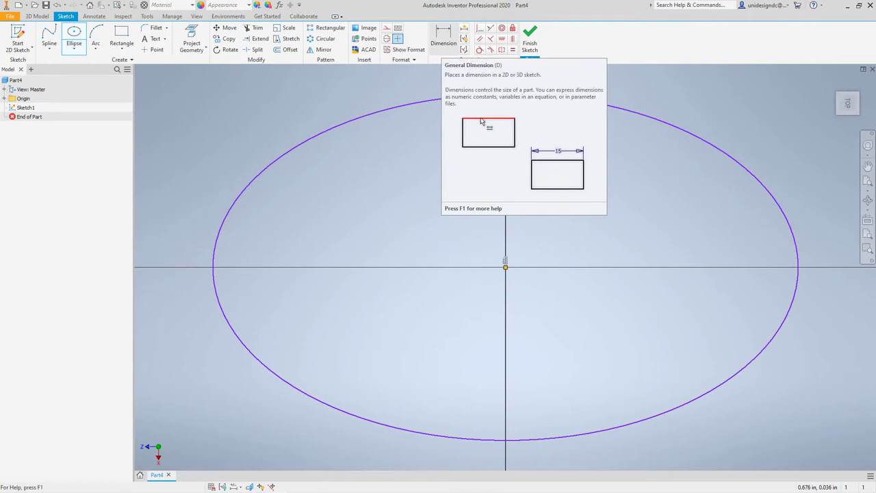
# Dimension the ellipse's vertical half-axis from the centre and set it to 0.984 in.
pyautogui.click(444, 38)
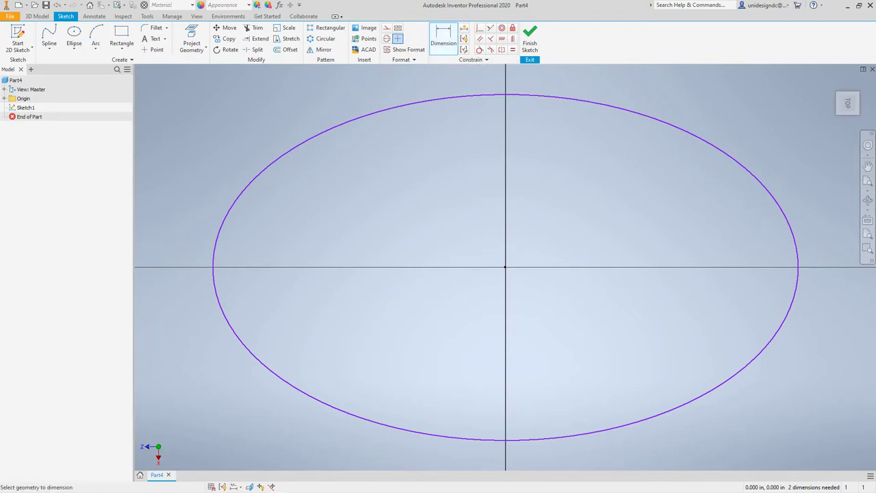
pyautogui.click(431, 100)
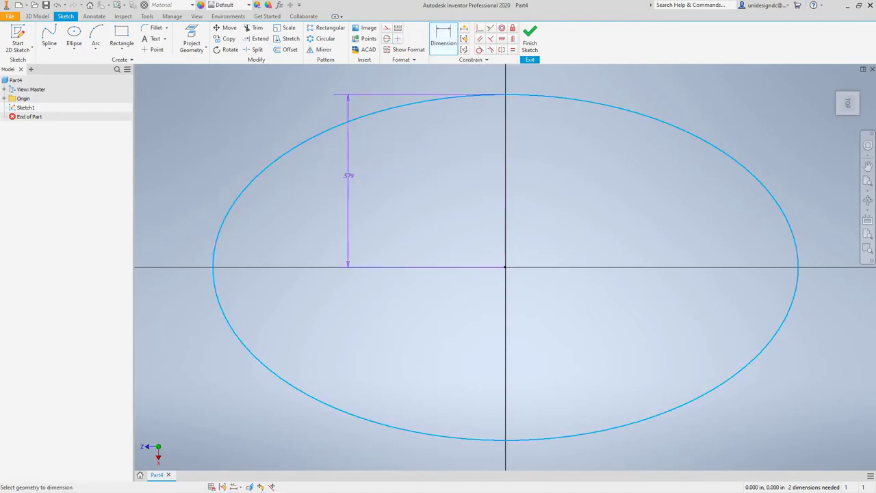
pyautogui.moveTo(261, 205); pyautogui.dragTo(447, 232, button='middle')
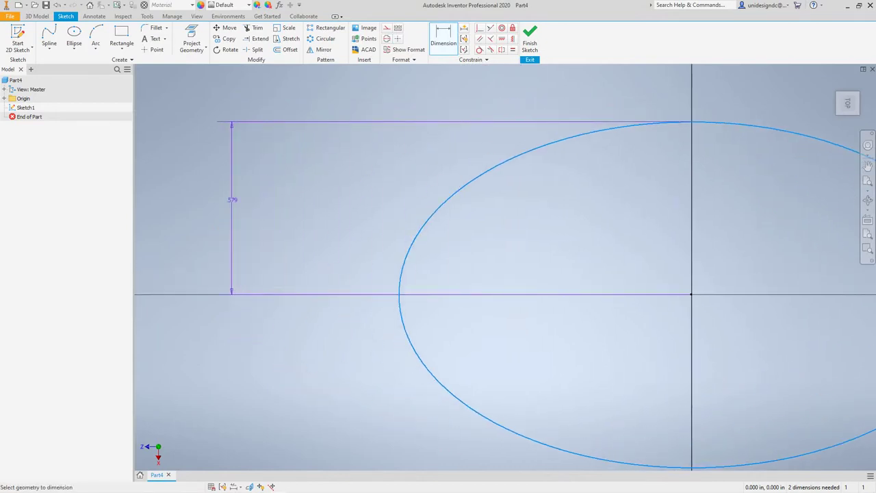
pyautogui.click(232, 199)
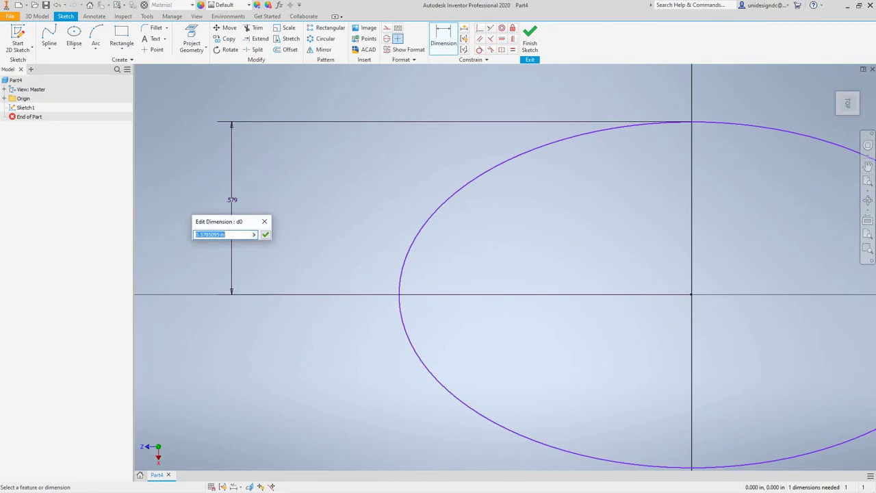
pyautogui.write('.984')
pyautogui.click(265, 235)
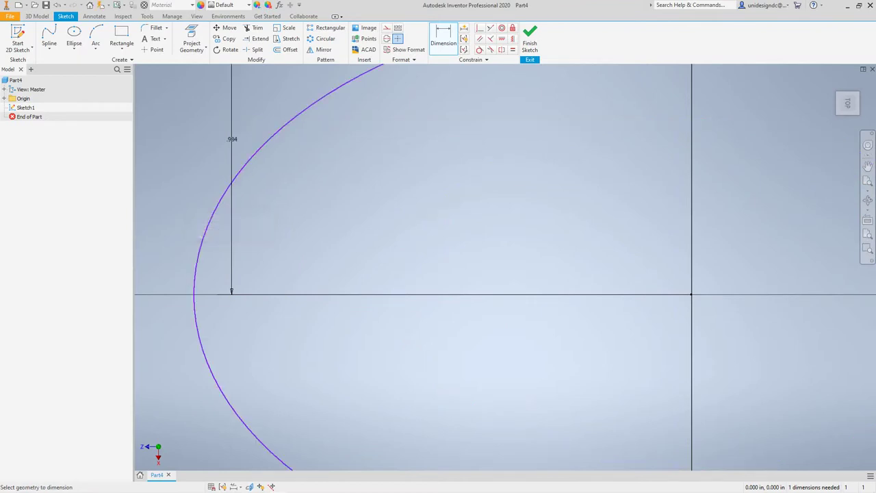
# Dimension the ellipse's horizontal half-axis below the curve, set it to 1.968 in, and finish the sketch.
pyautogui.scroll(-1, 353, 233)
pyautogui.scroll(3, 355, 230)
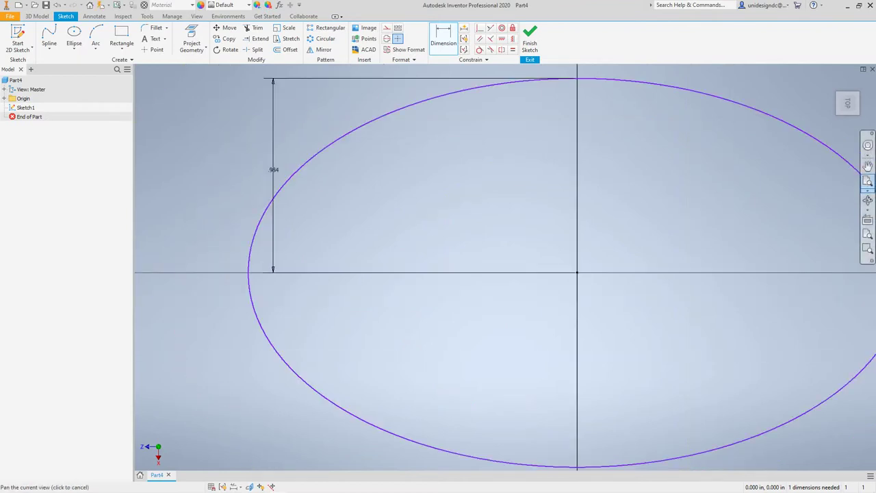
pyautogui.press('Home')
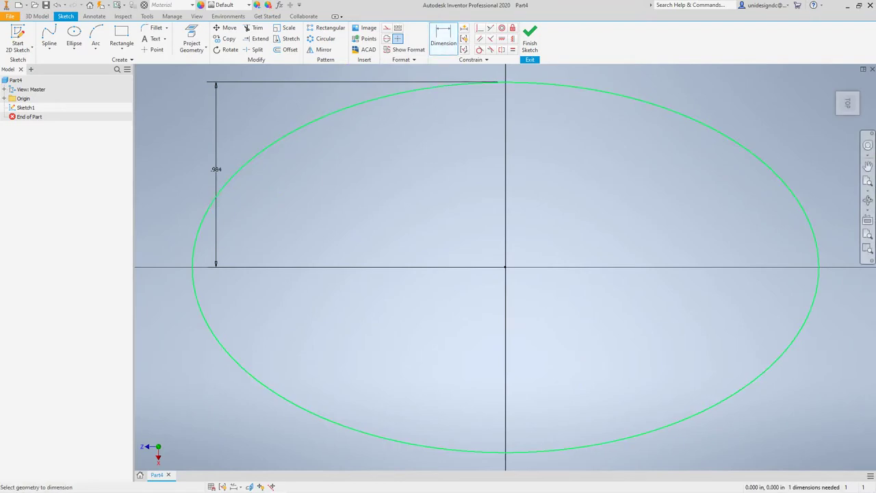
pyautogui.click(572, 448)
pyautogui.moveTo(573, 399); pyautogui.dragTo(553, 323, button='middle')
pyautogui.click(659, 422)
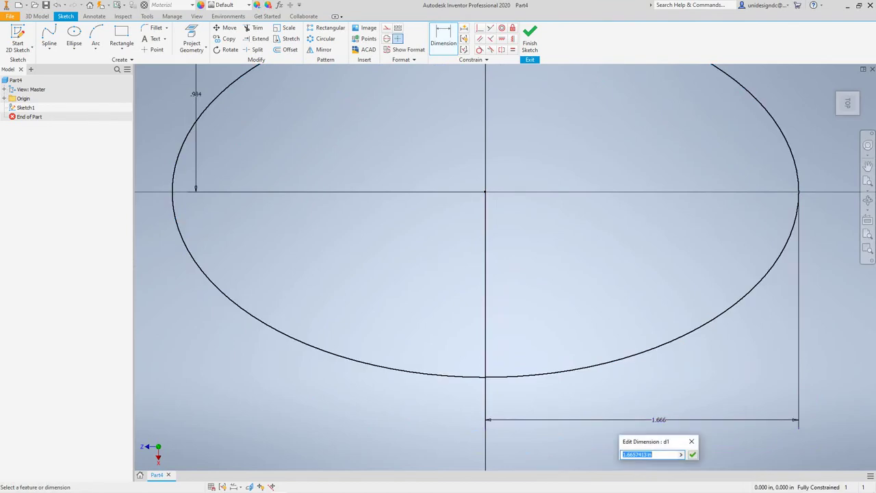
pyautogui.write('1.968')
pyautogui.press('Return')
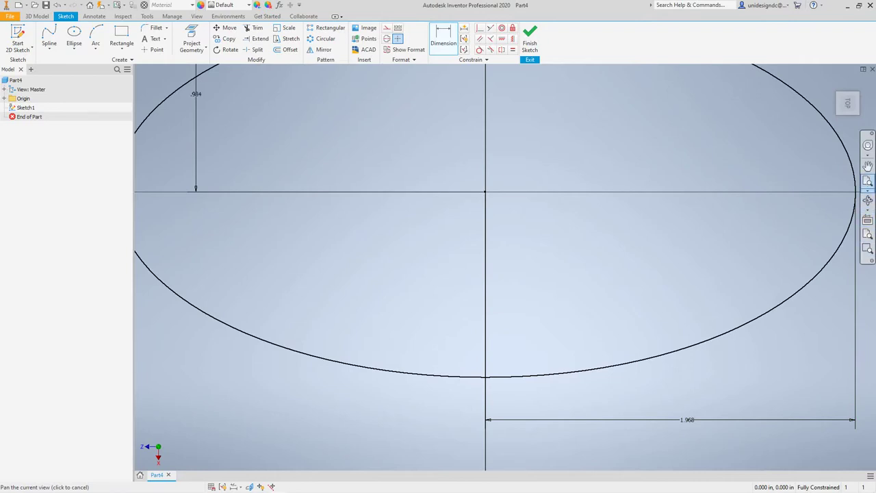
pyautogui.click(868, 181)
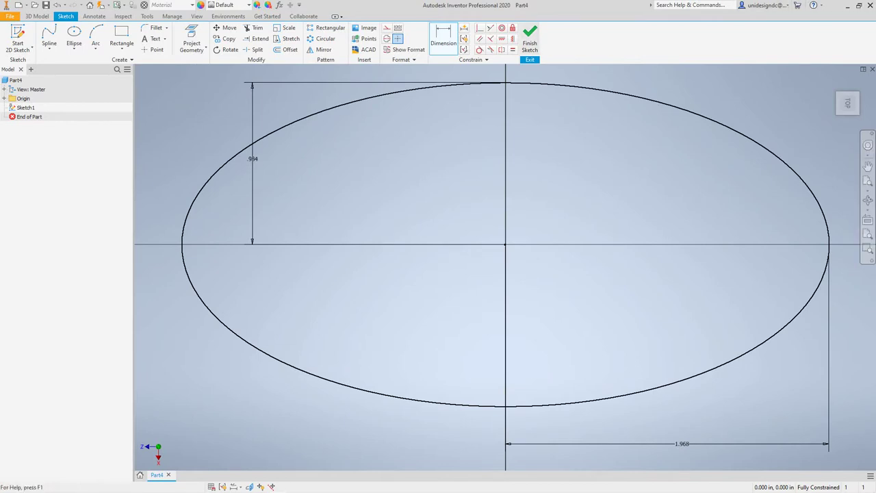
pyautogui.click(530, 40)
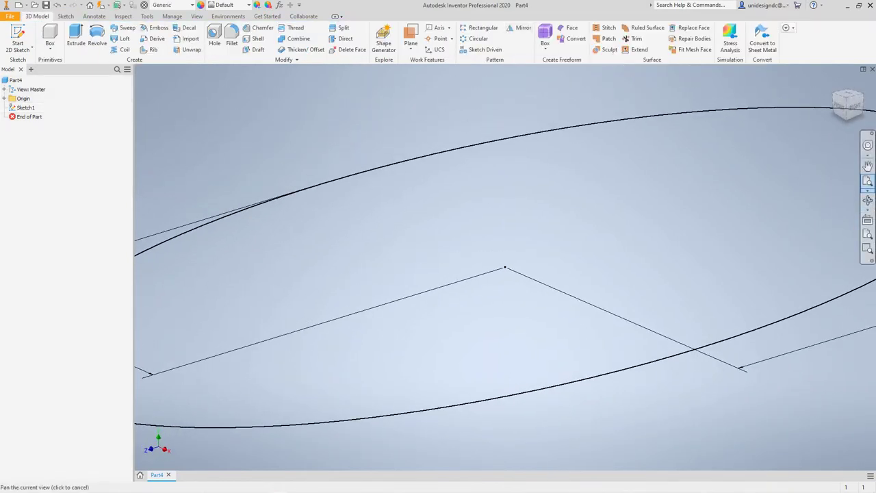
pyautogui.scroll(-4, 477, 254)
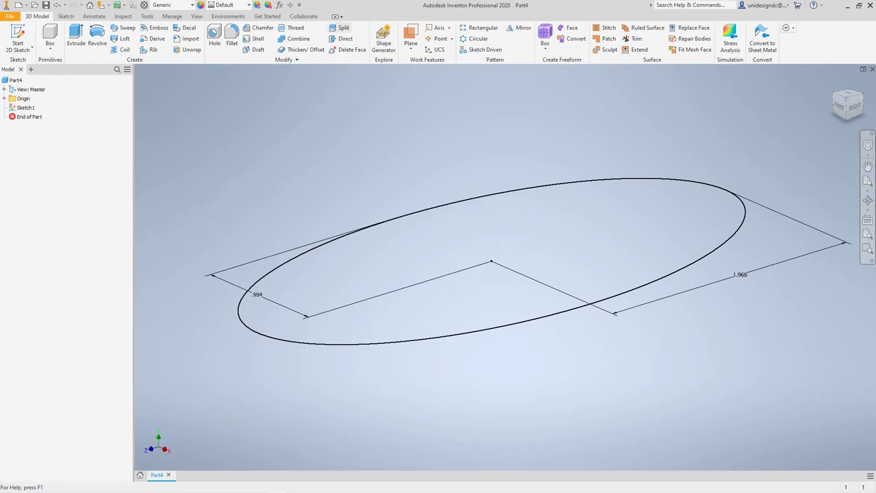
pyautogui.click(30, 48)
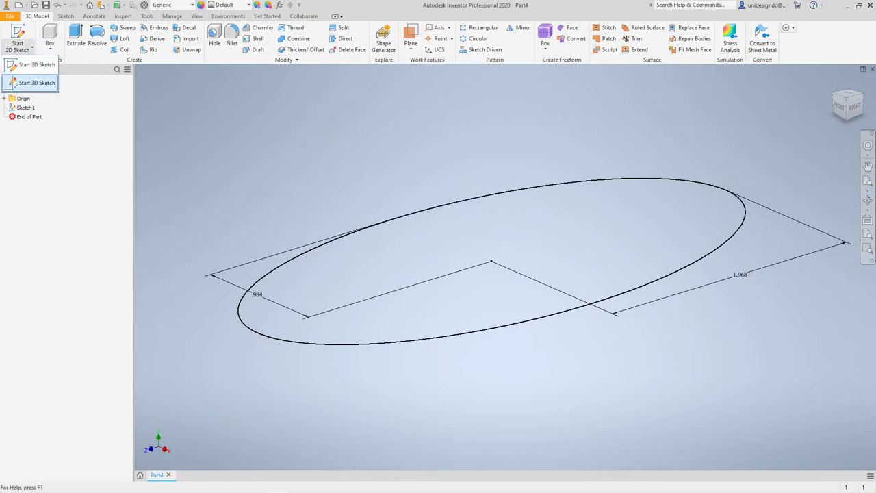
pyautogui.click(31, 63)
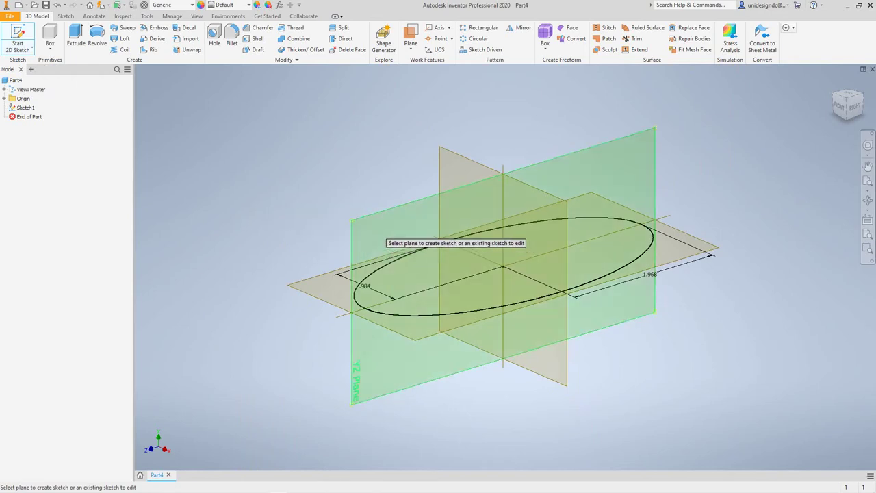
pyautogui.moveTo(367, 381); pyautogui.dragTo(371, 380)
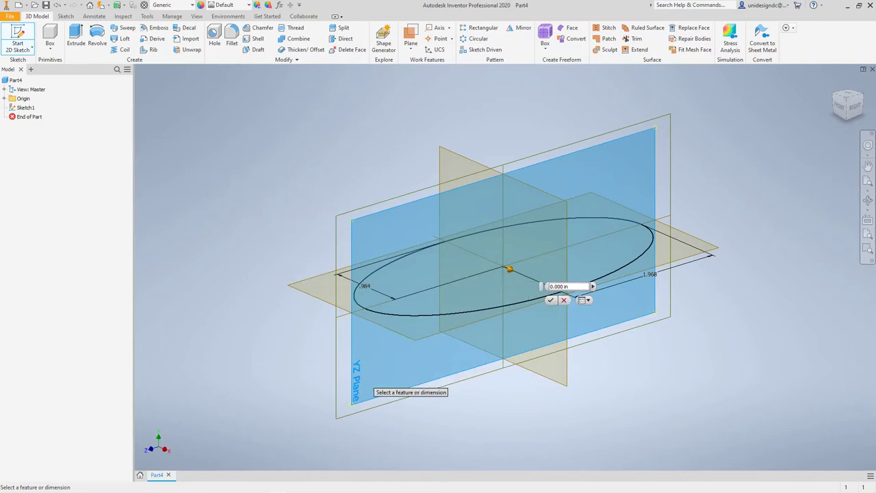
pyautogui.click(565, 300)
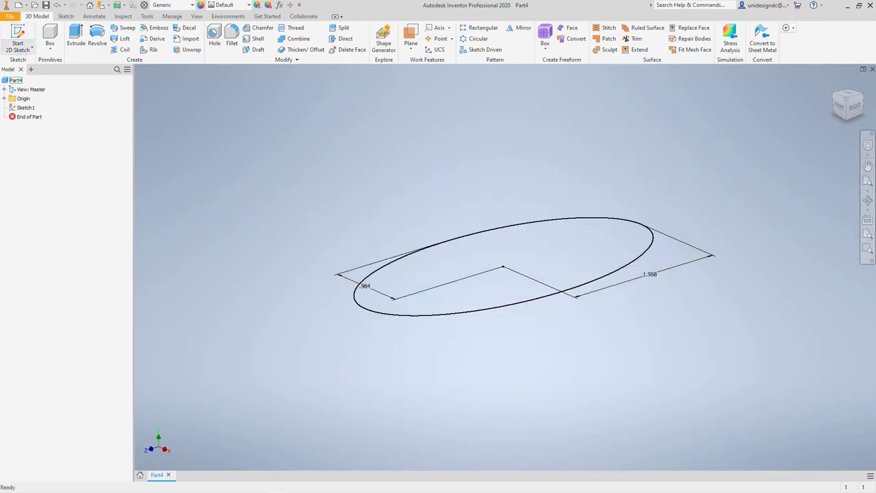
# Start a new 2D sketch on the YZ plane, running along the ellipse's long axis.
pyautogui.click(18, 50)
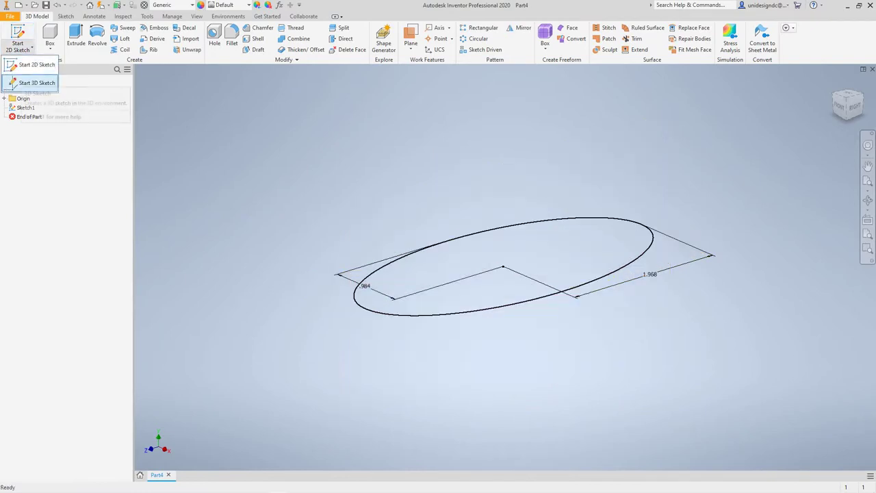
pyautogui.click(37, 64)
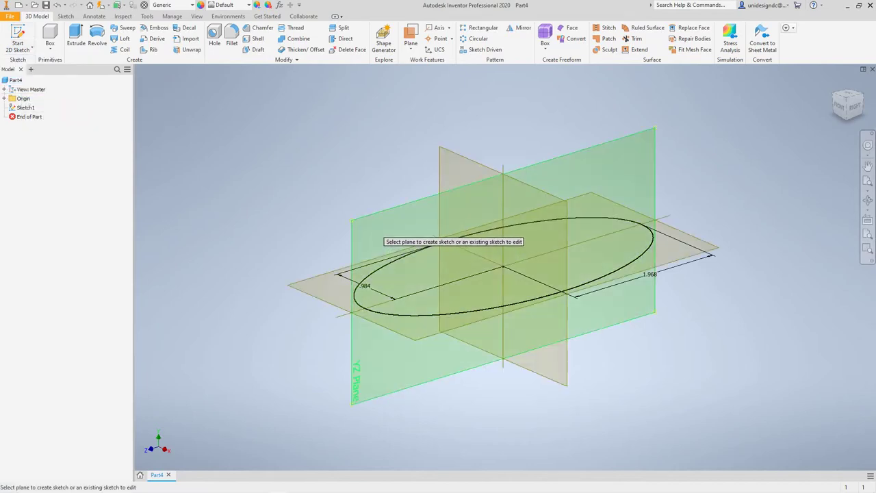
pyautogui.click(381, 228)
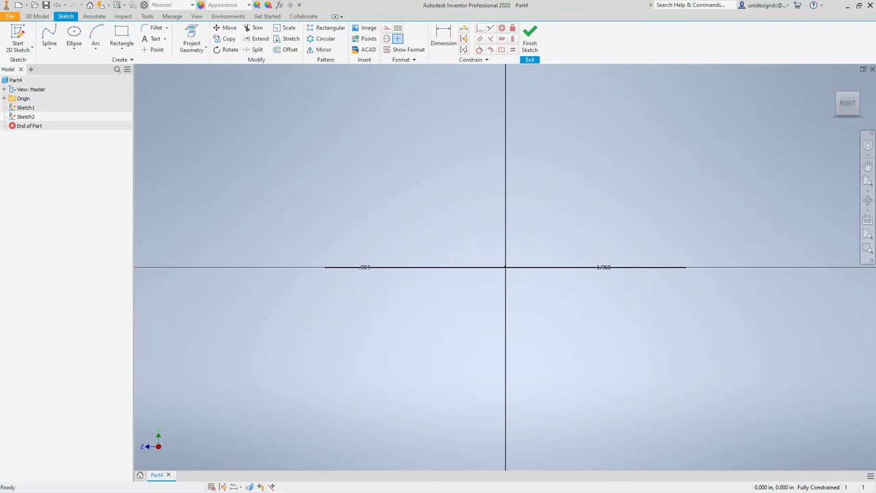
# Draw a seven-point interpolation spline rising from the horizontal axis about 0.79 in left of the origin to an end about 2.3 in high.
pyautogui.click(50, 49)
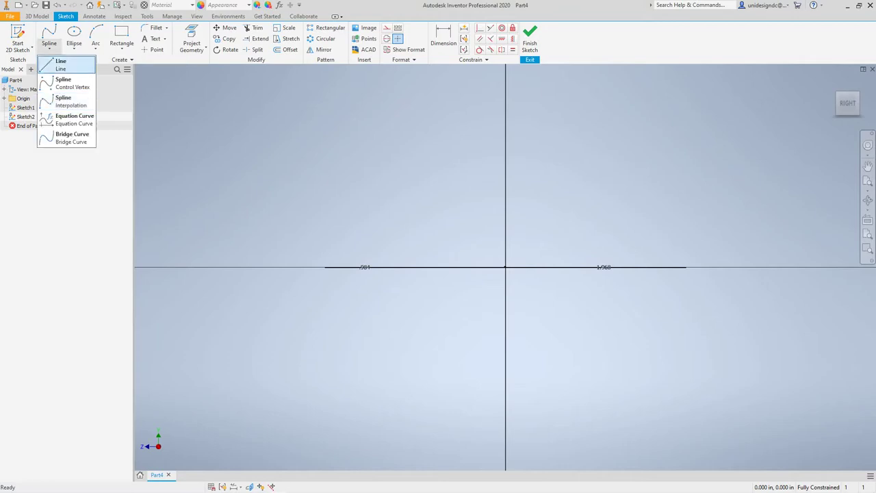
pyautogui.click(59, 62)
pyautogui.click(46, 49)
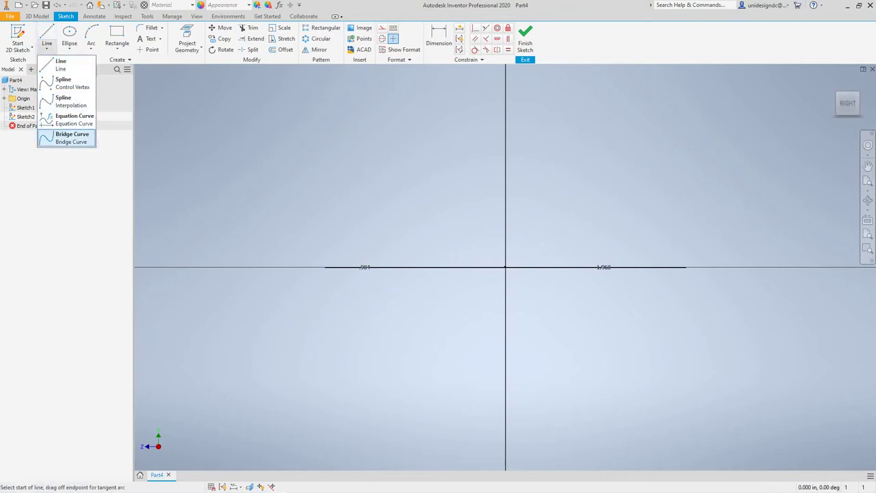
pyautogui.click(69, 101)
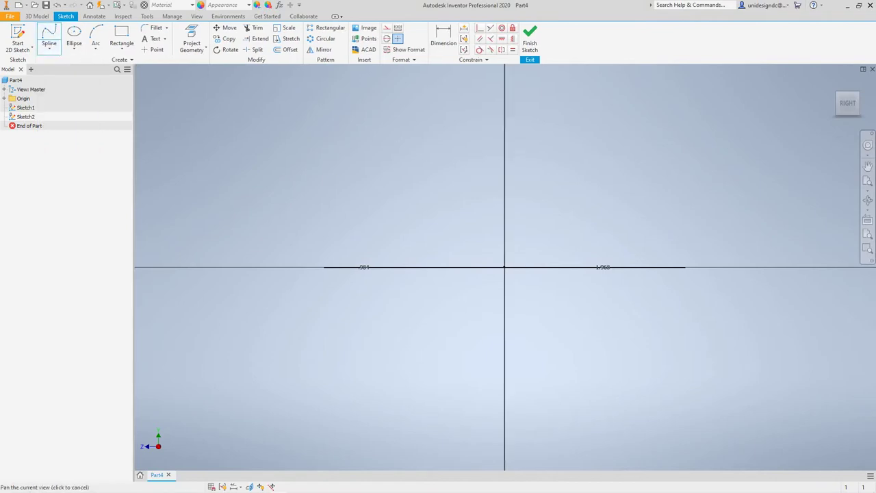
pyautogui.moveTo(493, 244); pyautogui.dragTo(441, 309, button='middle')
pyautogui.scroll(-3, 475, 330)
pyautogui.moveTo(487, 277); pyautogui.dragTo(500, 310, button='middle')
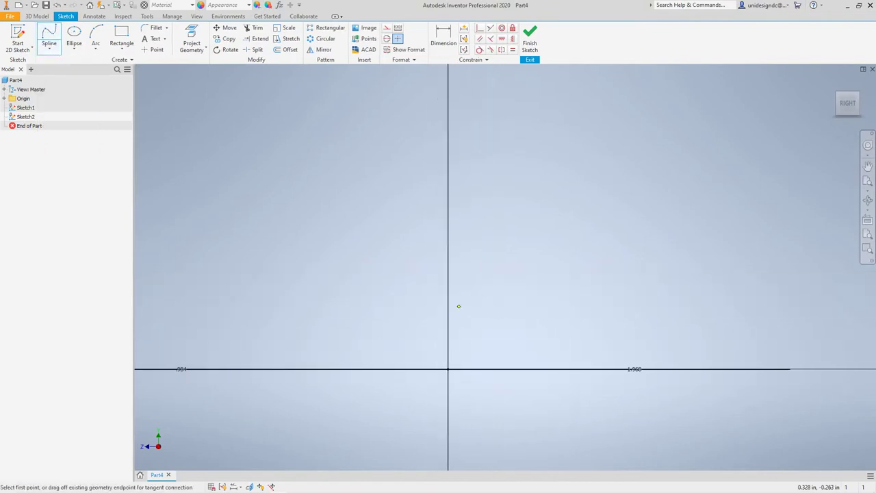
pyautogui.moveTo(289, 345); pyautogui.dragTo(366, 353, button='middle')
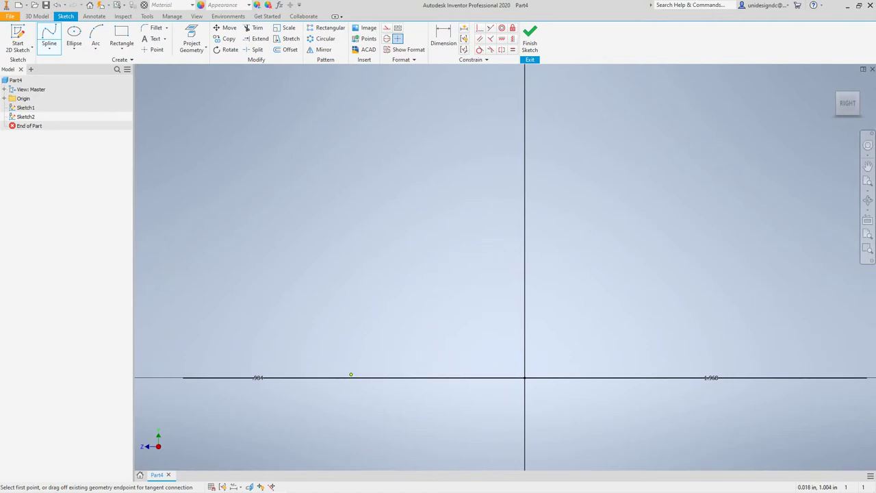
pyautogui.click(387, 377)
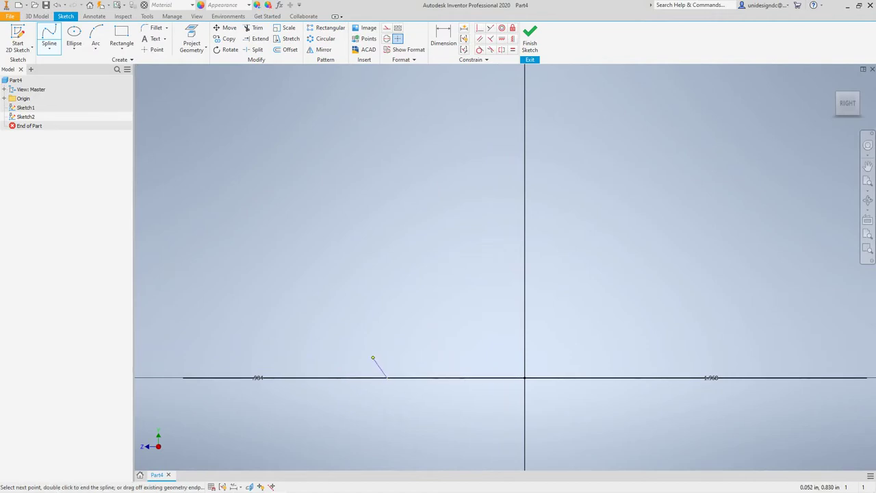
pyautogui.click(364, 339)
pyautogui.click(383, 267)
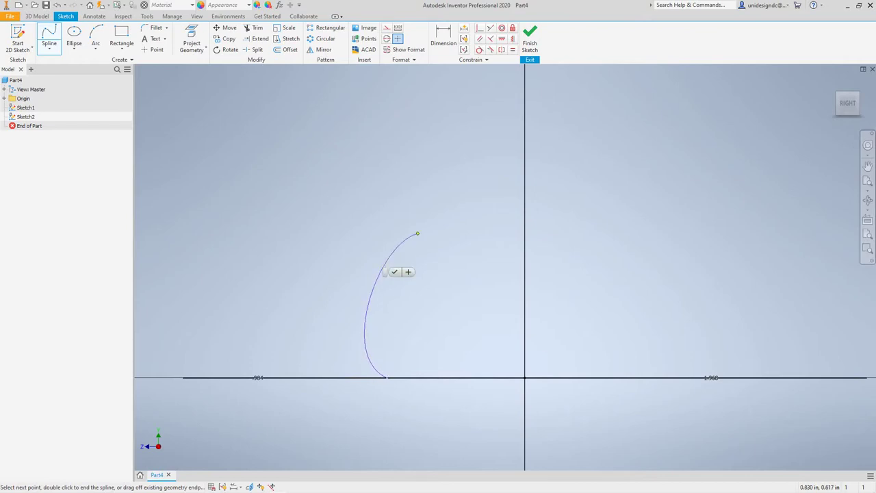
pyautogui.click(422, 179)
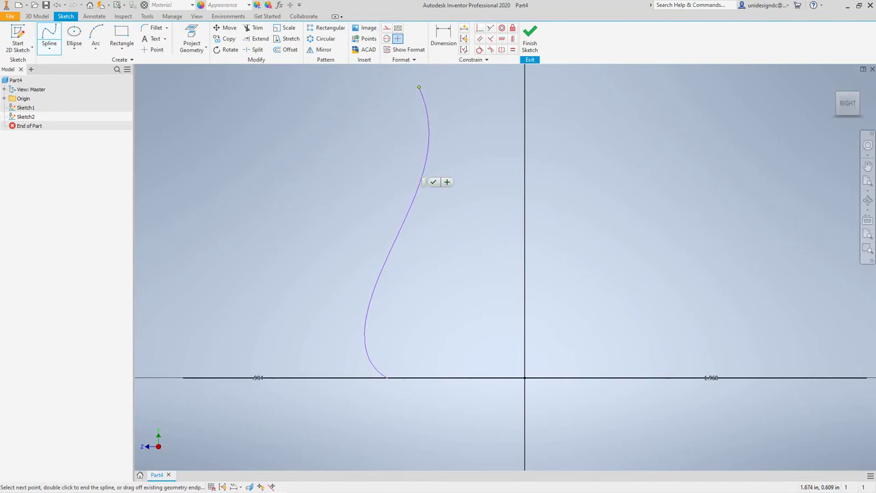
pyautogui.click(424, 81)
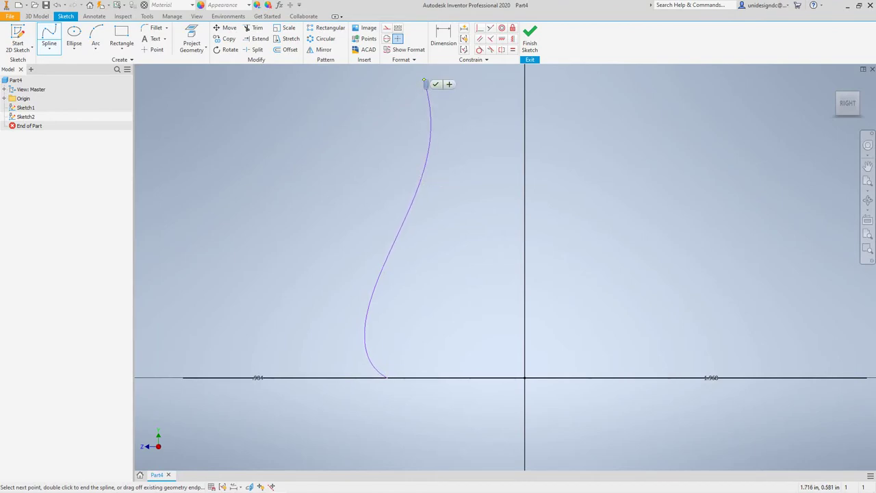
pyautogui.moveTo(395, 151); pyautogui.dragTo(381, 287, button='middle')
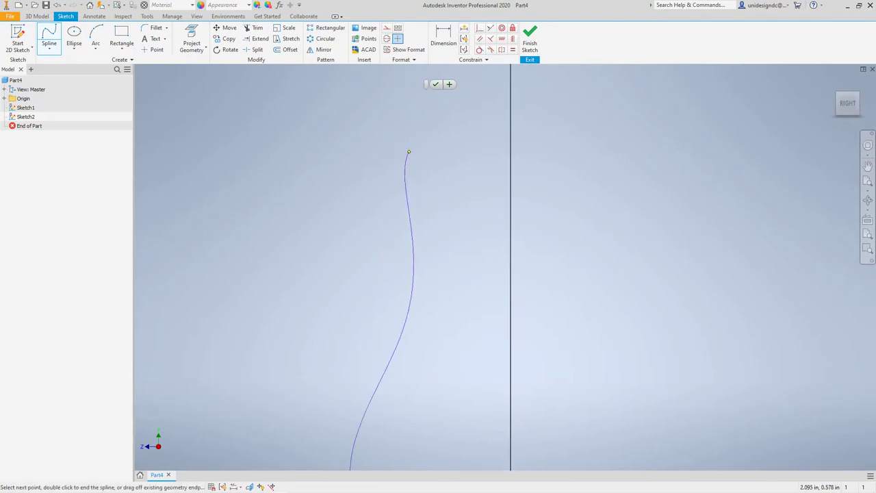
pyautogui.click(406, 151)
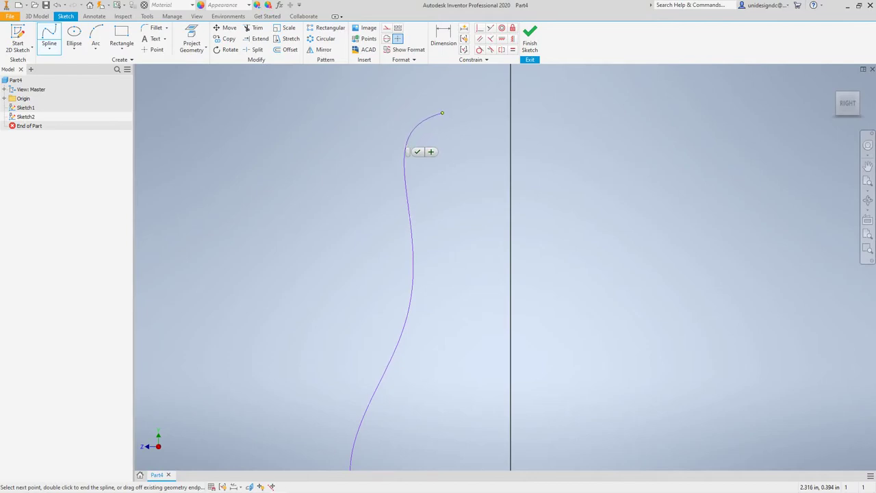
pyautogui.click(441, 115)
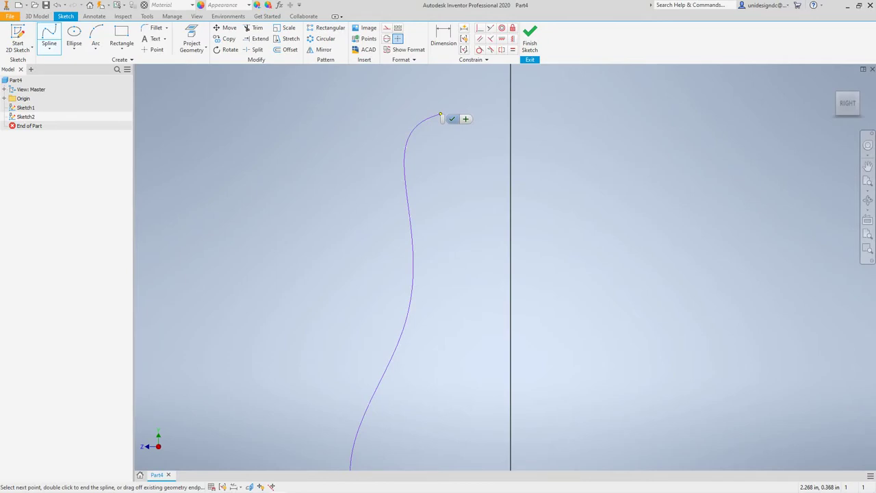
pyautogui.click(452, 119)
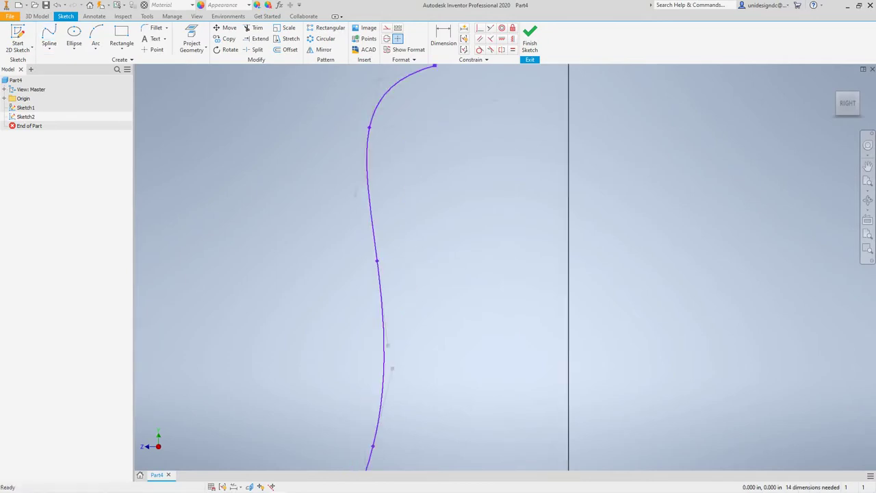
# Draw a vertical construction line about 2.77 in long upward from the origin.
pyautogui.scroll(4, 446, 168)
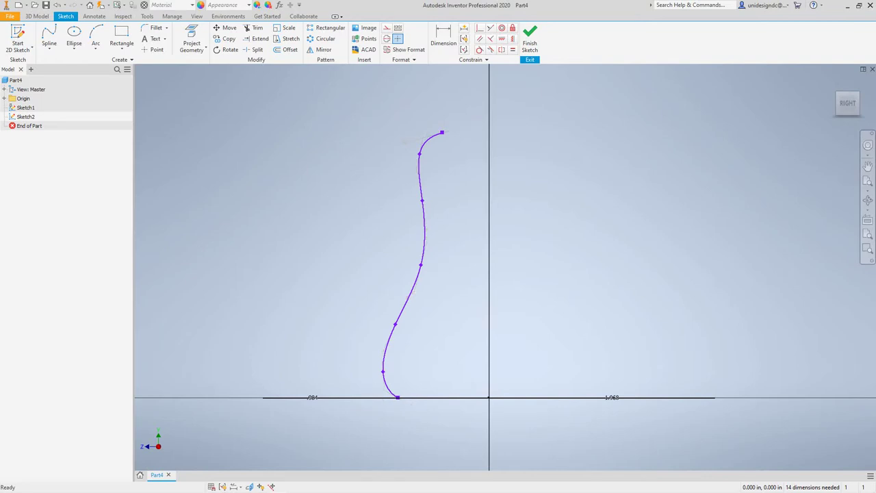
pyautogui.rightClick(547, 192)
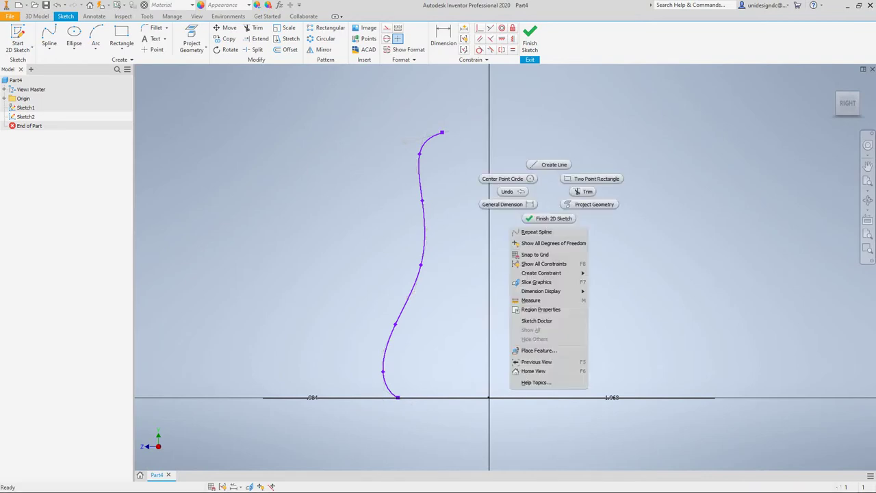
pyautogui.click(553, 164)
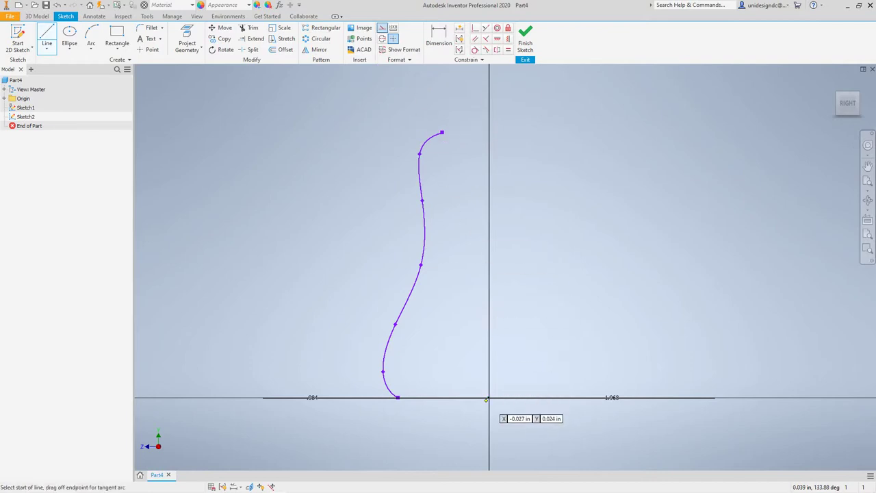
pyautogui.click(489, 397)
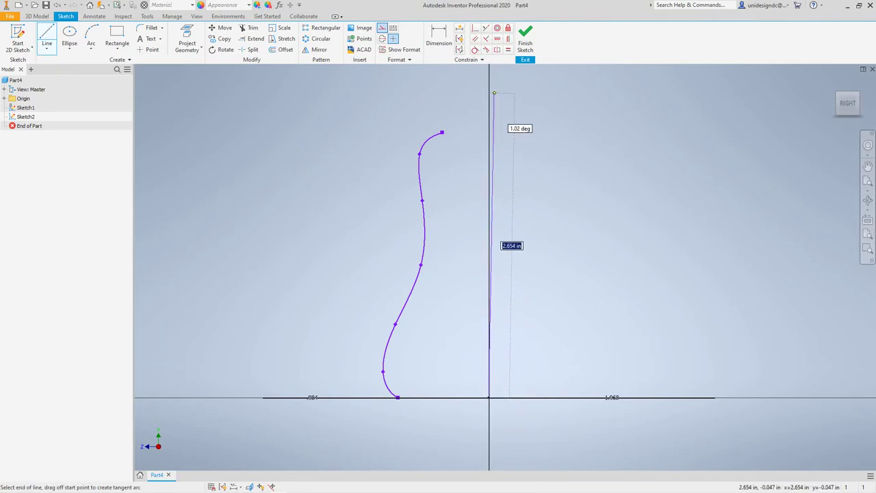
pyautogui.click(489, 78)
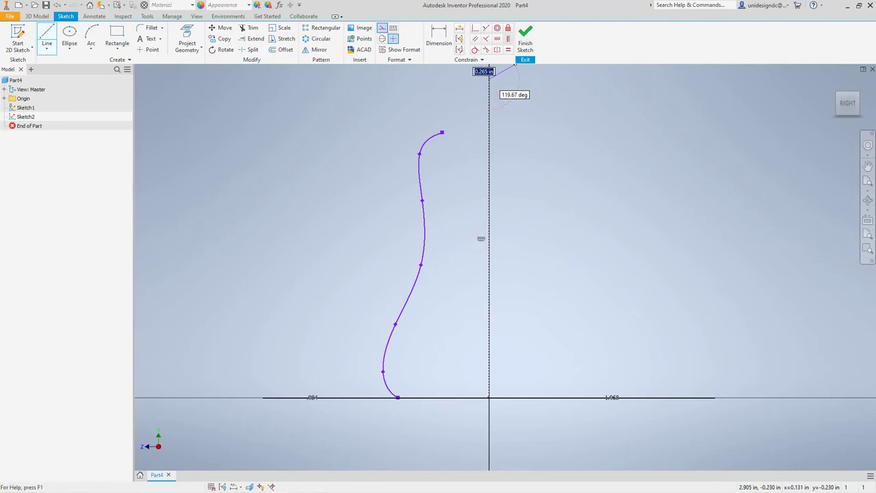
pyautogui.click(508, 39)
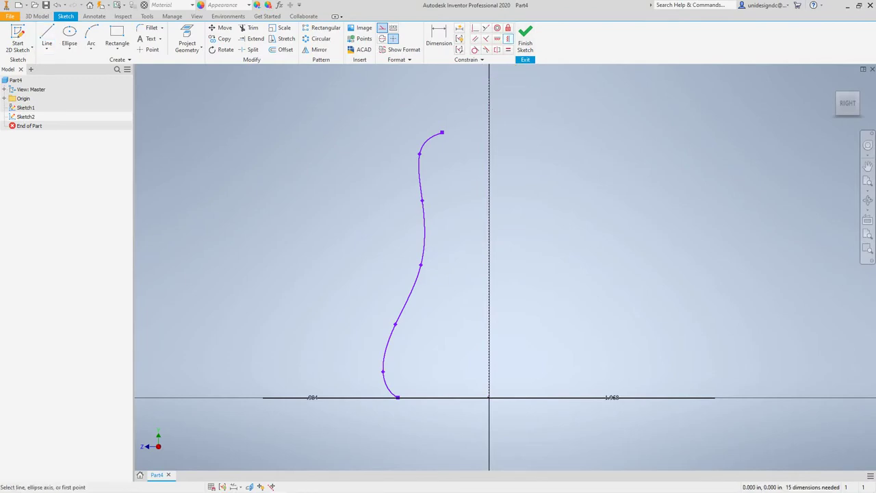
pyautogui.scroll(3, 545, 189)
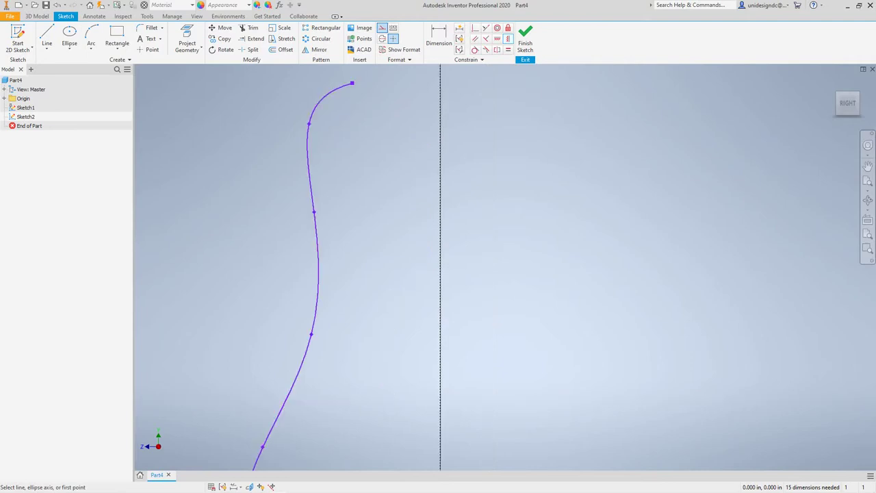
pyautogui.scroll(-5, 497, 151)
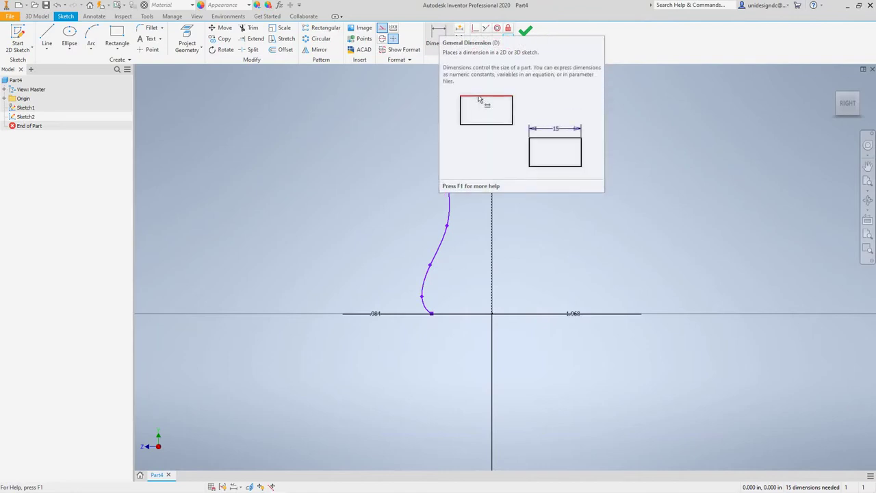
# Dimension the horizontal distance from the spline's lower endpoint to the origin and set it to 1.968 in, placed below the curve.
pyautogui.press('d')
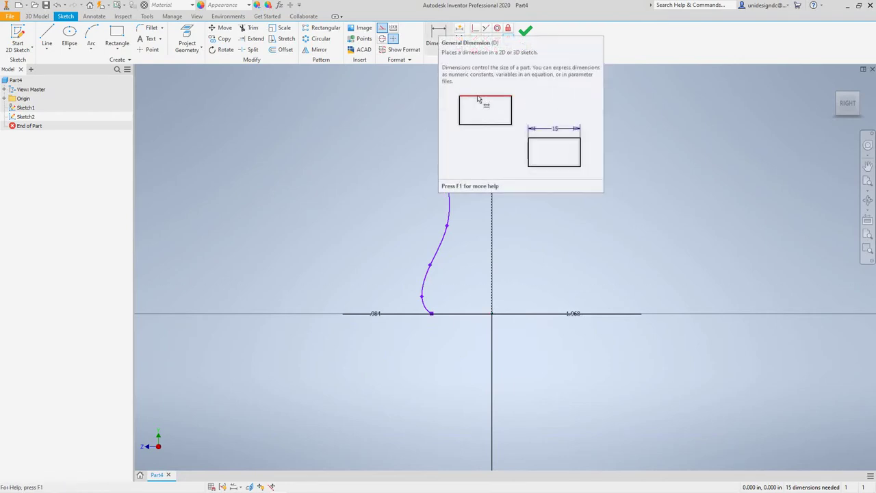
pyautogui.click(439, 35)
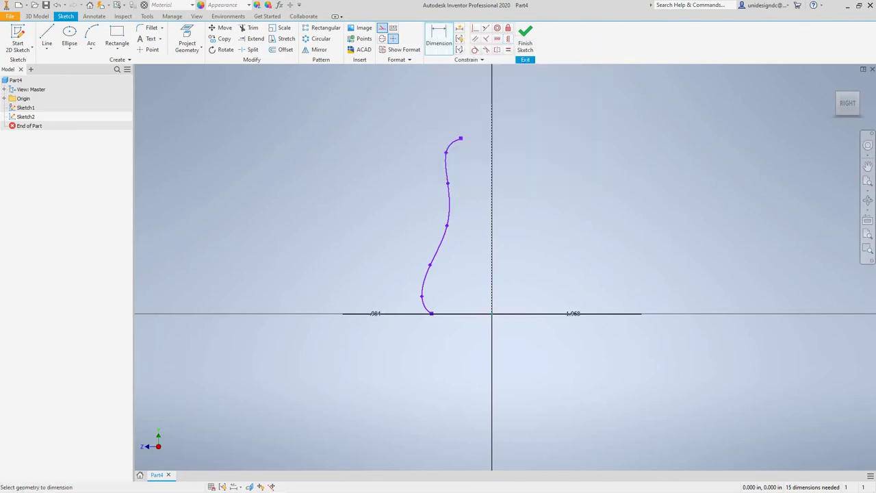
pyautogui.click(431, 314)
pyautogui.click(492, 314)
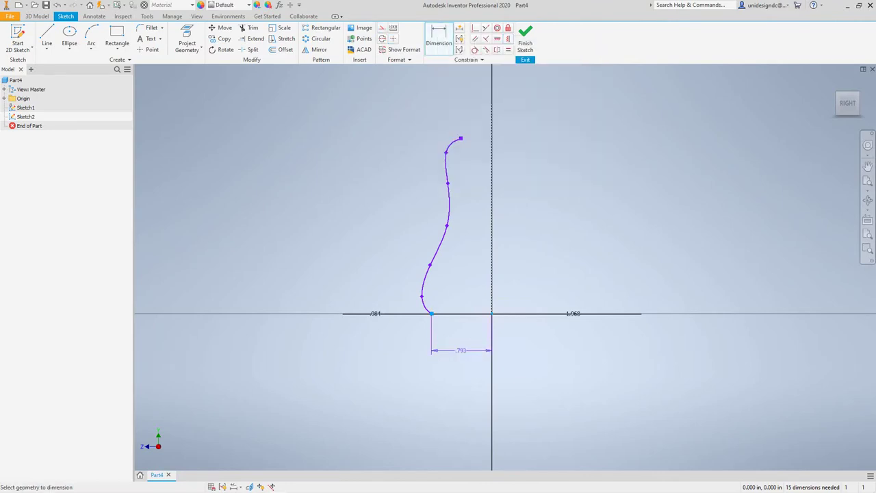
pyautogui.click(461, 350)
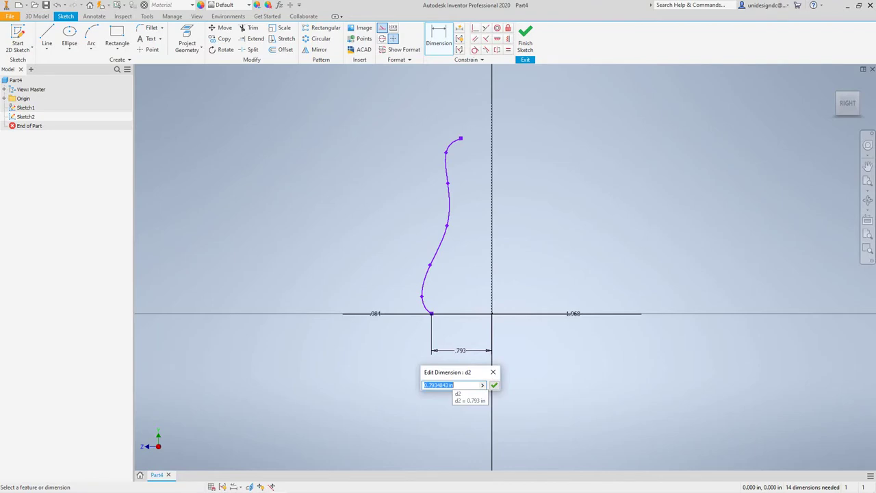
pyautogui.write('1.')
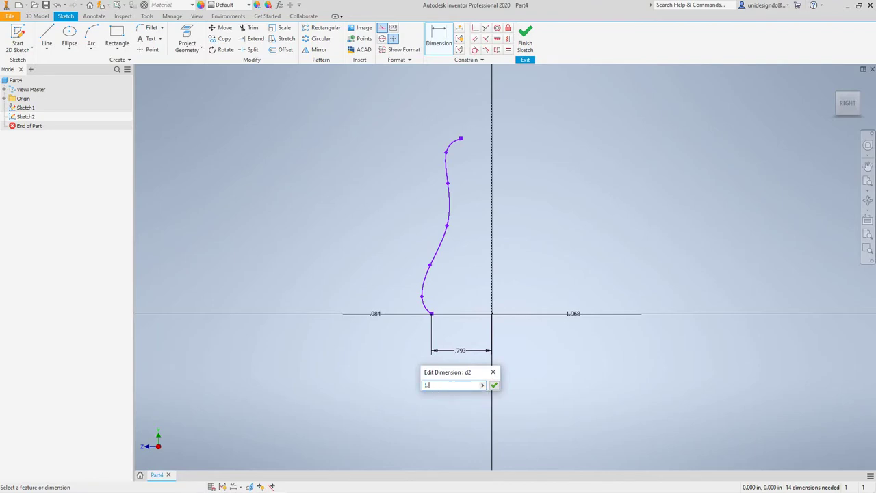
pyautogui.write('968')
pyautogui.click(494, 386)
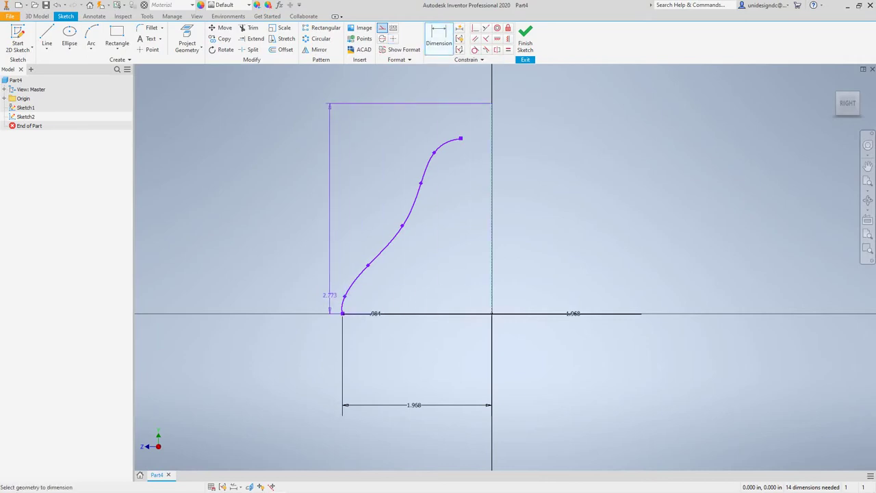
# Dimension the spline's second point from the bottom to the vertical construction line and set the distance to 2.362 in.
pyautogui.click(345, 296)
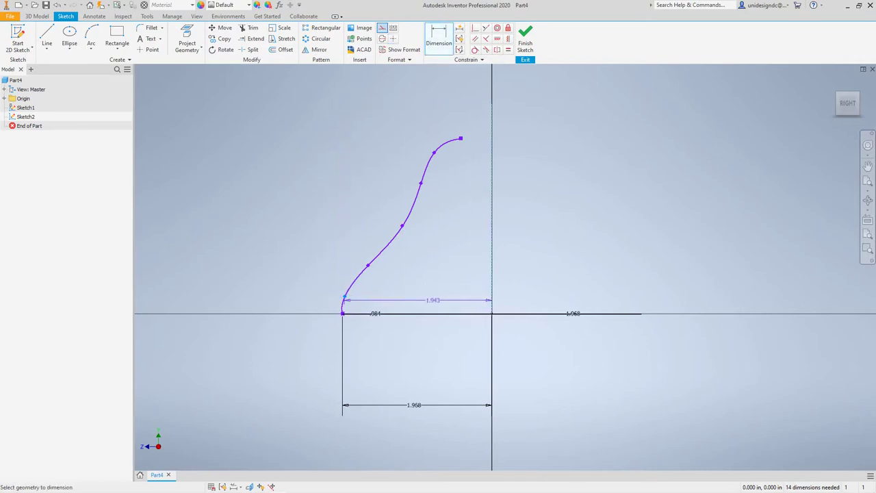
pyautogui.click(434, 284)
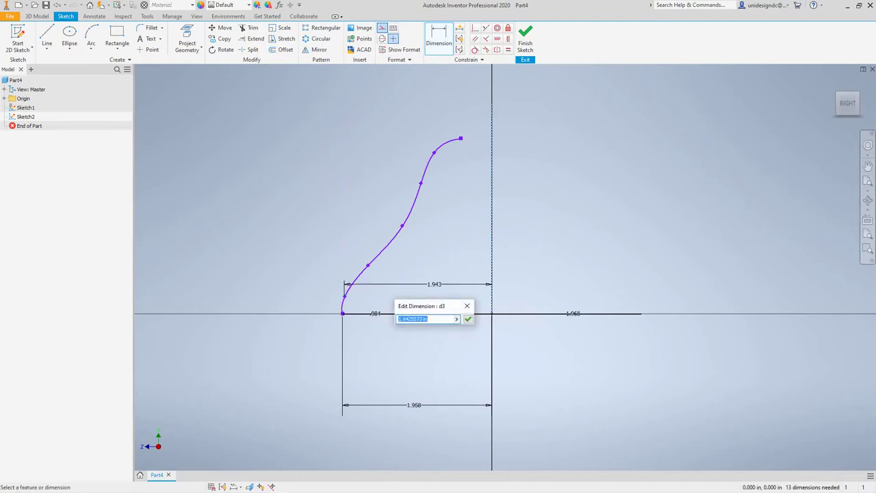
pyautogui.write('2.362')
pyautogui.click(469, 319)
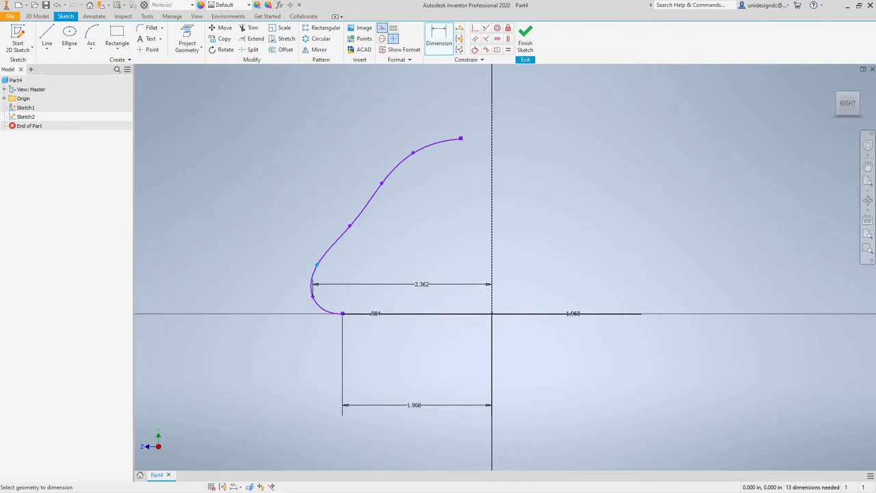
# Dimension the spline's third point from the bottom to the construction line and set the distance to 2.165 in.
pyautogui.click(491, 265)
pyautogui.click(436, 249)
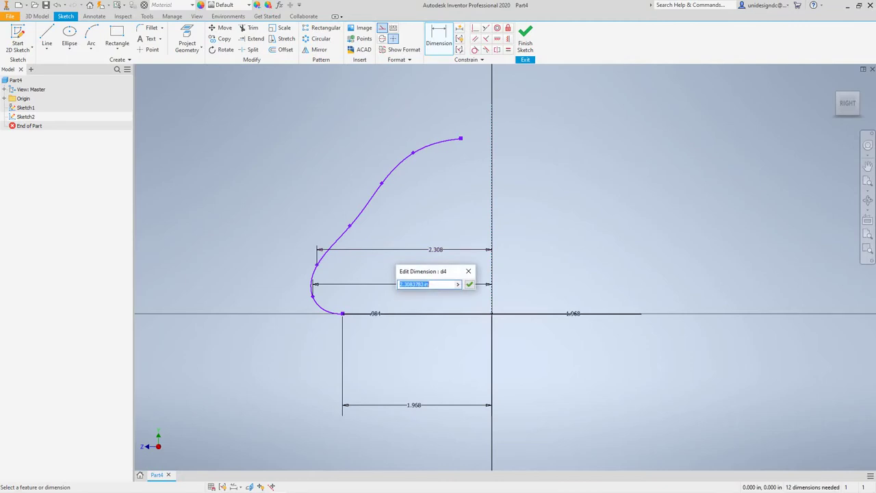
pyautogui.write('2.165')
pyautogui.click(469, 284)
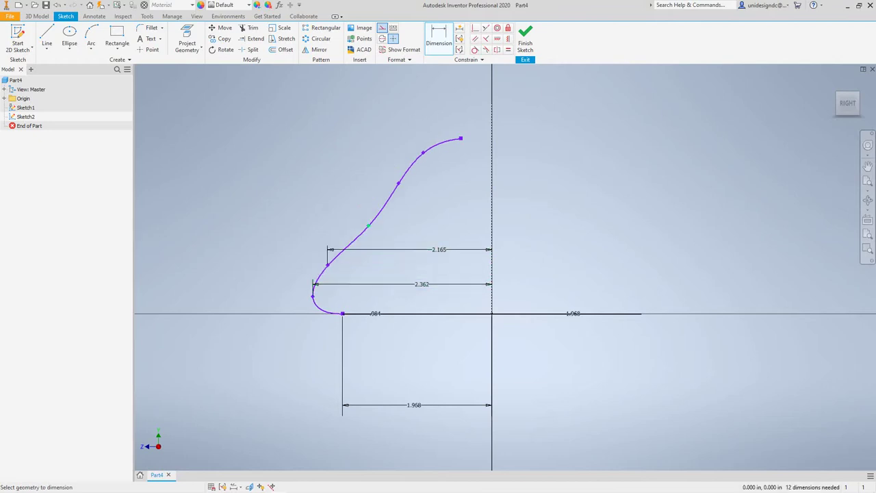
# Dimension the spline's fourth point from the bottom to the construction line and set the distance to 1.575 in.
pyautogui.click(369, 225)
pyautogui.click(492, 211)
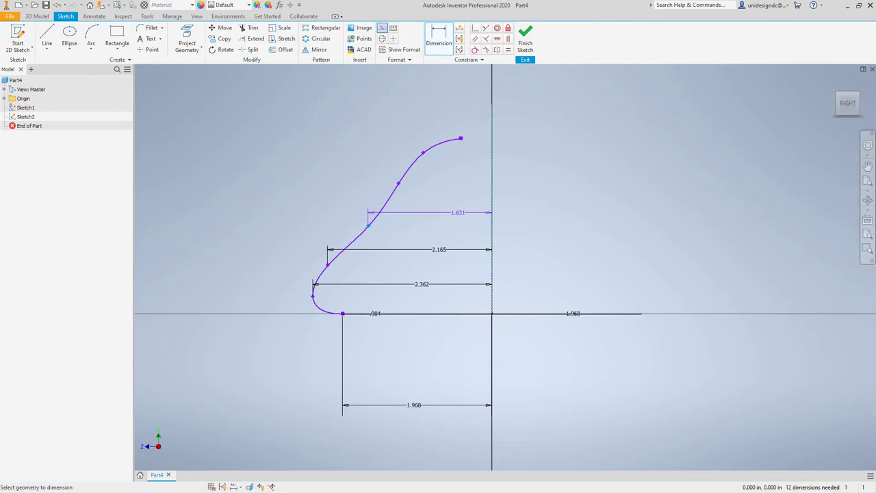
pyautogui.click(457, 212)
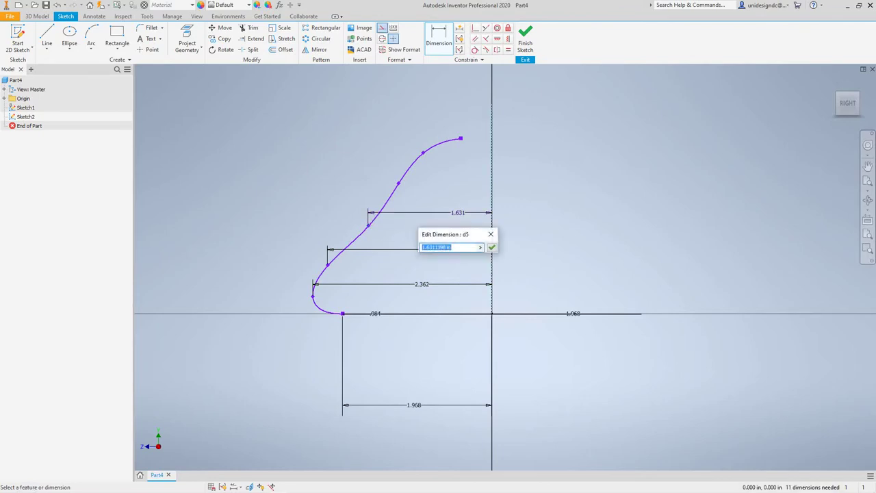
pyautogui.write('1.575')
pyautogui.click(492, 247)
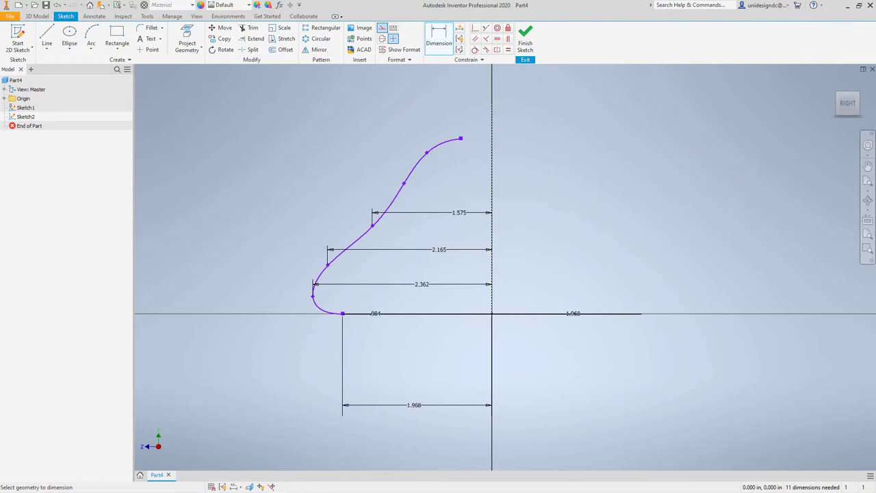
# Dimension the spline's fifth point from the bottom to the vertical construction line and set the distance to .984 in.
pyautogui.click(404, 184)
pyautogui.click(492, 185)
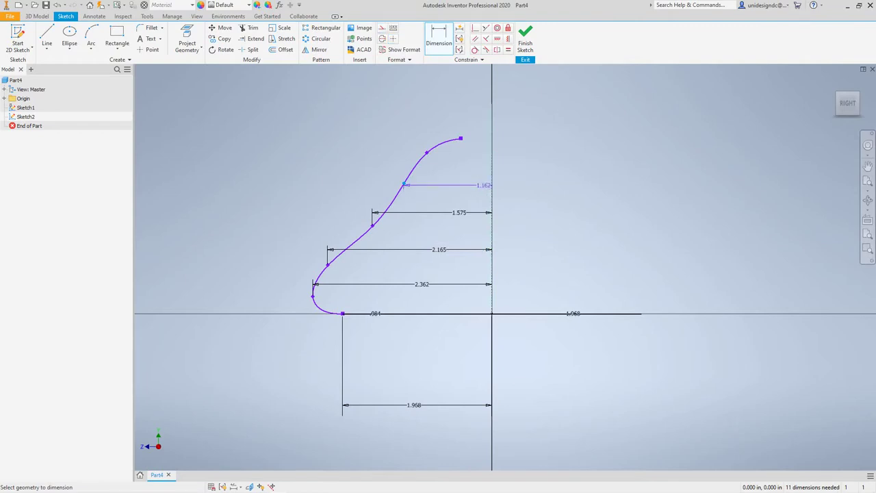
pyautogui.click(459, 174)
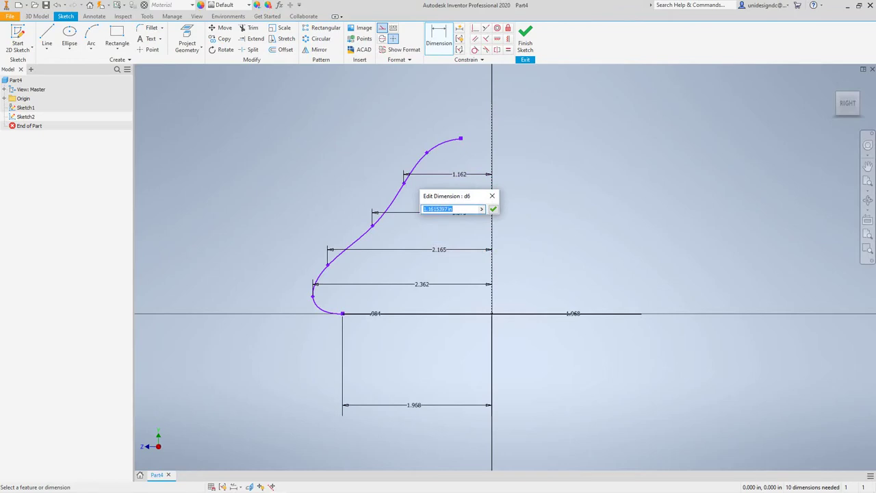
pyautogui.write('.984')
pyautogui.press('Return')
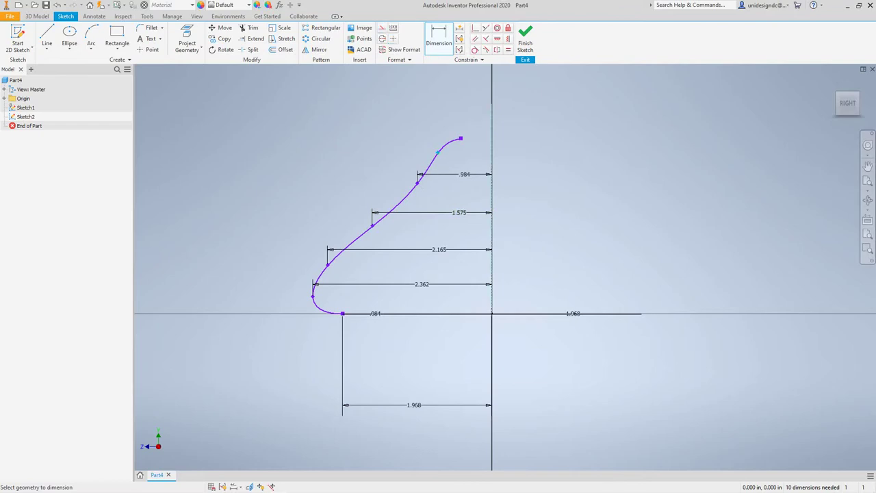
# Dimension the spline's sixth point from the bottom to the construction line and set the distance to 1.378 in.
pyautogui.click(491, 147)
pyautogui.click(520, 156)
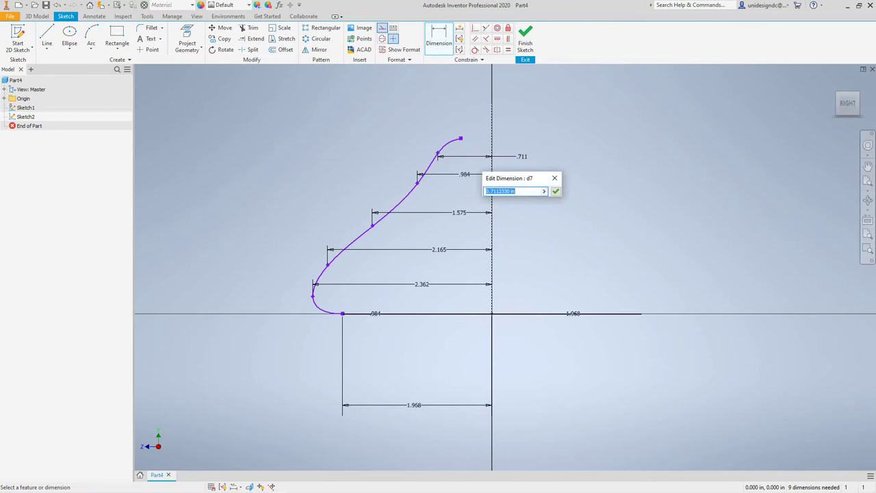
pyautogui.write('1.378')
pyautogui.click(555, 191)
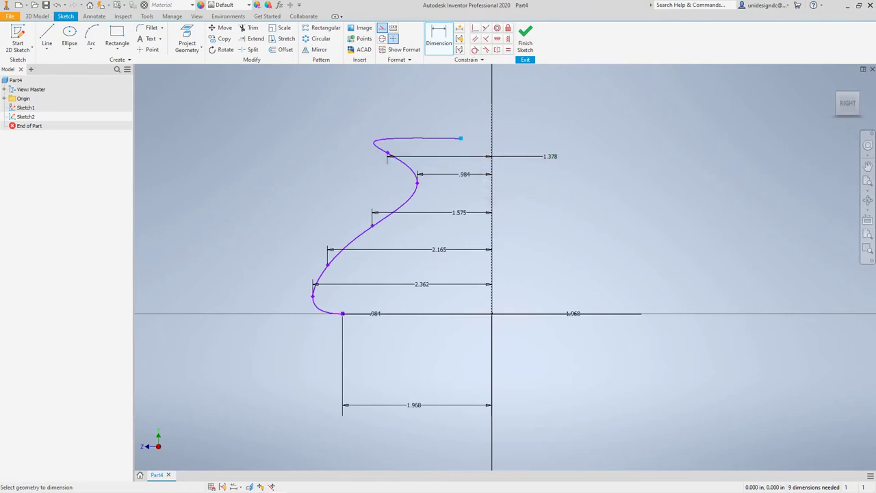
# Dimension the spline's upper endpoint to the construction line and set the distance to .787 in, placed above the curve.
pyautogui.click(461, 139)
pyautogui.click(430, 107)
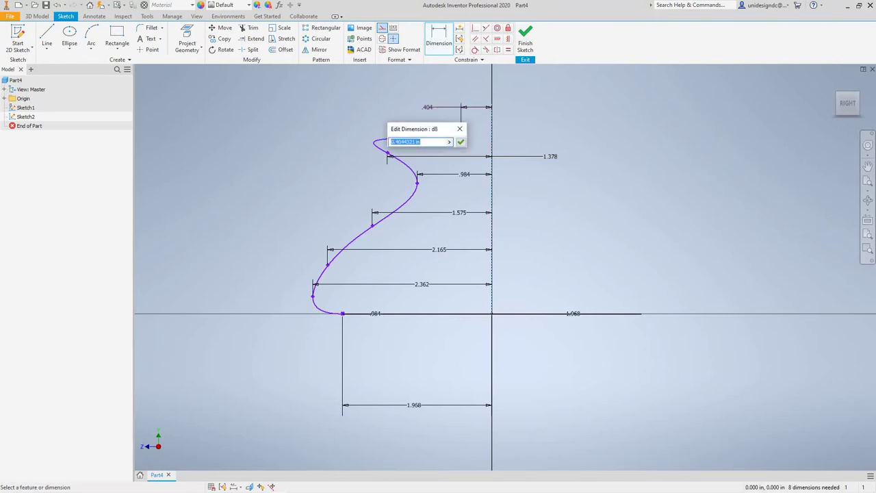
pyautogui.write('.787')
pyautogui.press('Return')
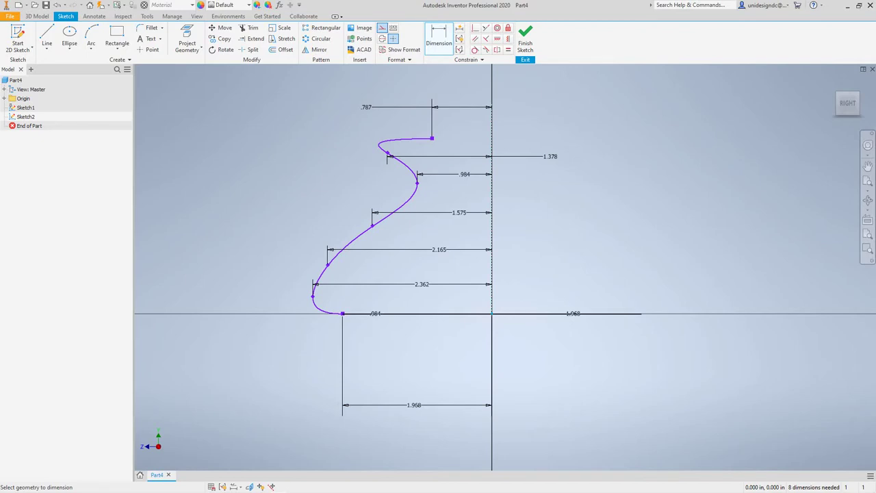
# Dimension the height of the spline's upper endpoint above the origin and set it to 8.858 in, placed well clear of the profile.
pyautogui.click(432, 139)
pyautogui.click(603, 313)
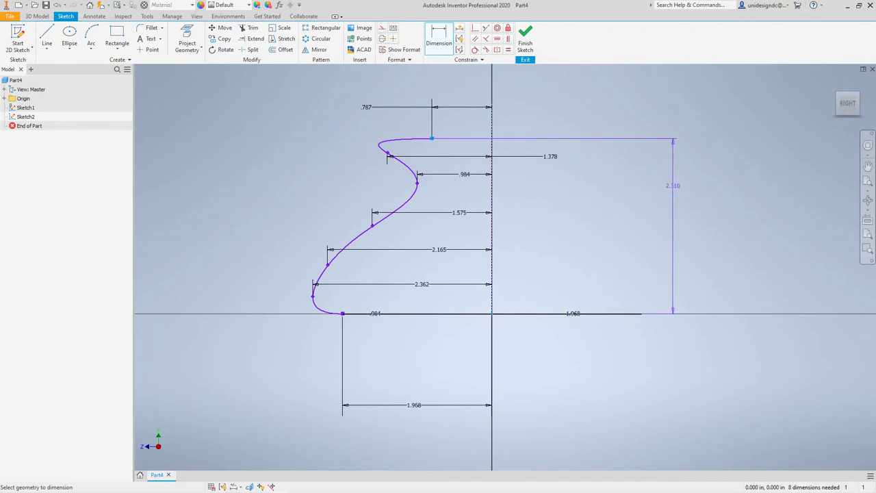
pyautogui.moveTo(673, 186); pyautogui.dragTo(504, 189, button='middle')
pyautogui.scroll(-3, 608, 199)
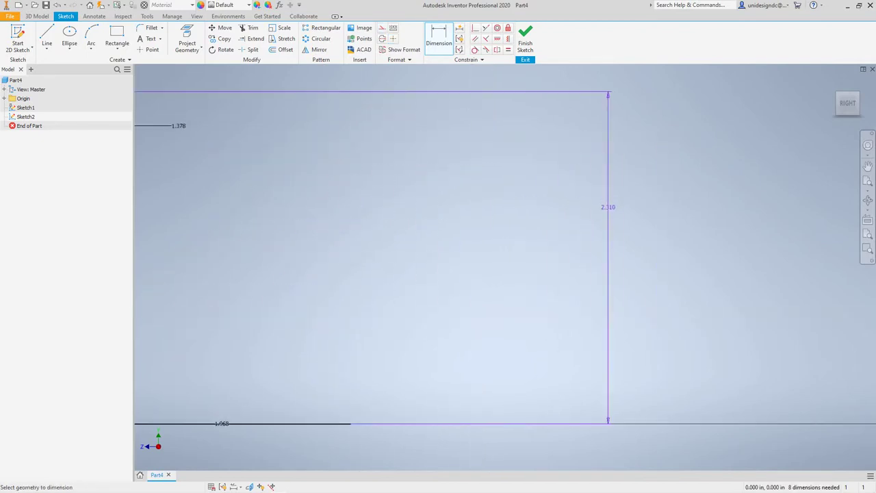
pyautogui.scroll(-2, 624, 227)
pyautogui.scroll(7, 625, 227)
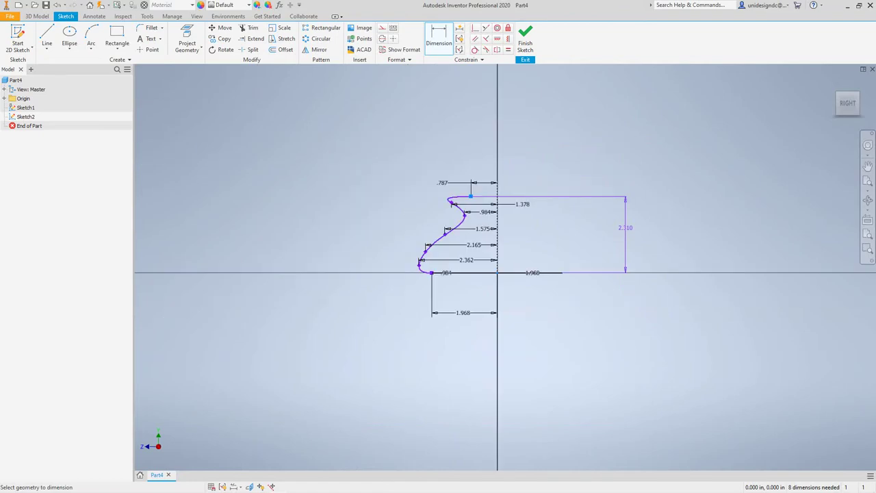
pyautogui.click(613, 232)
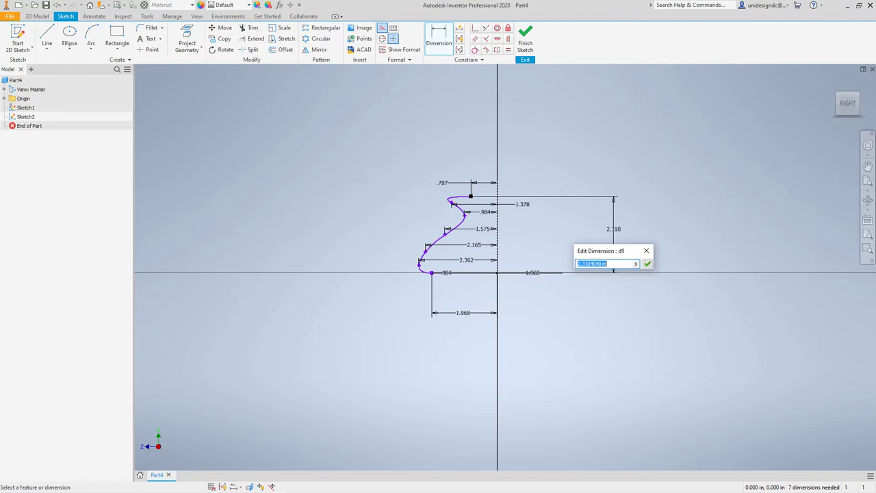
pyautogui.write('8.858')
pyautogui.click(647, 264)
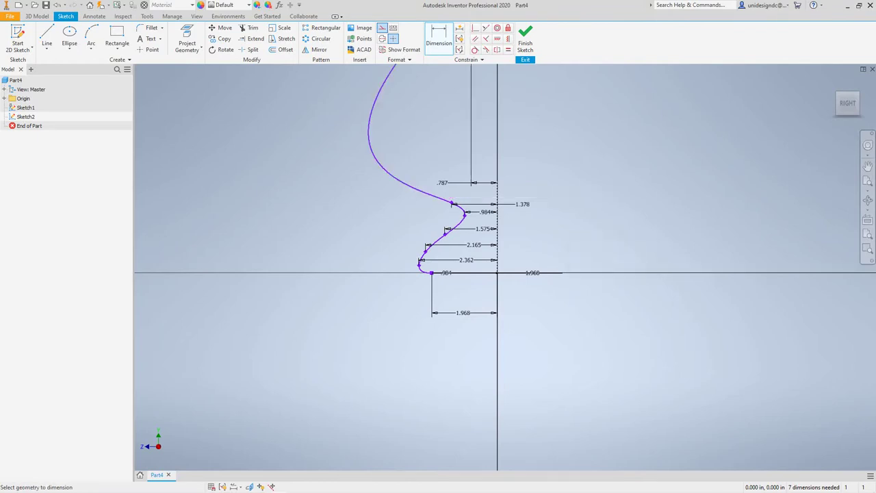
# Dimension the height of the spline's sixth point from the bottom above the origin and set it to 7.677 in.
pyautogui.scroll(2, 506, 198)
pyautogui.scroll(4, 498, 232)
pyautogui.scroll(-5, 498, 234)
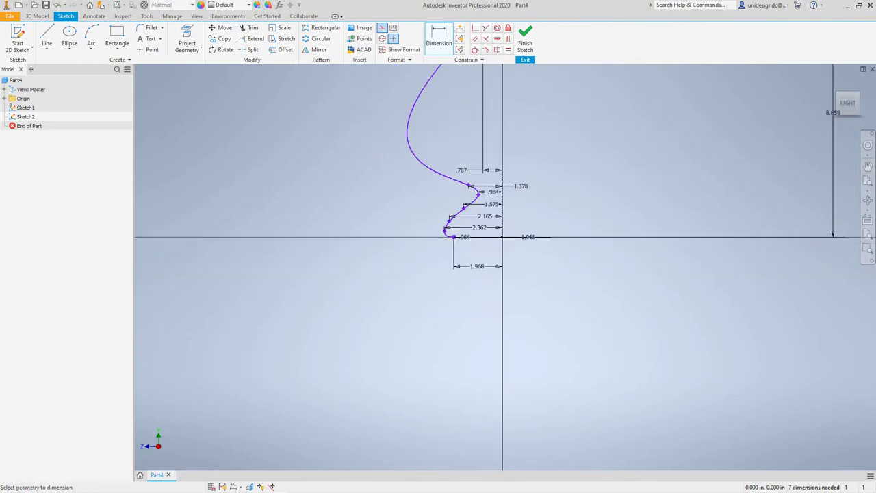
pyautogui.scroll(4, 498, 235)
pyautogui.moveTo(515, 240); pyautogui.dragTo(497, 361, button='middle')
pyautogui.click(376, 178)
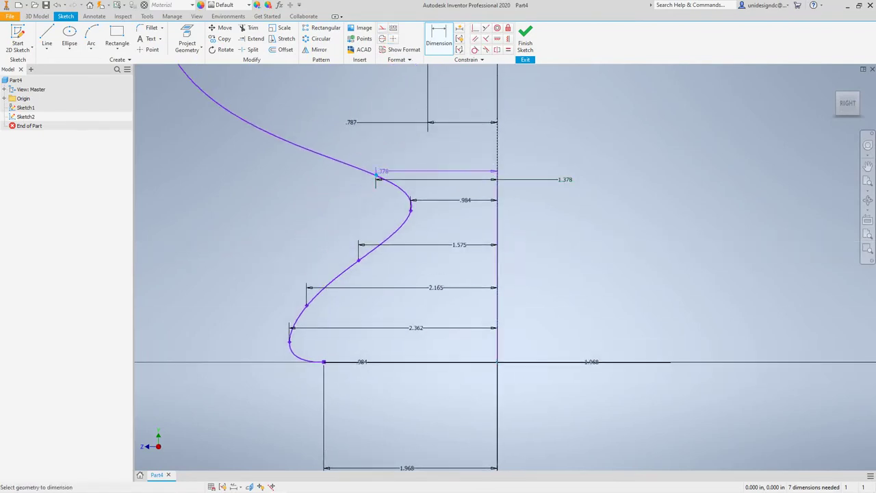
pyautogui.click(645, 362)
pyautogui.moveTo(675, 221); pyautogui.dragTo(547, 227, button='middle')
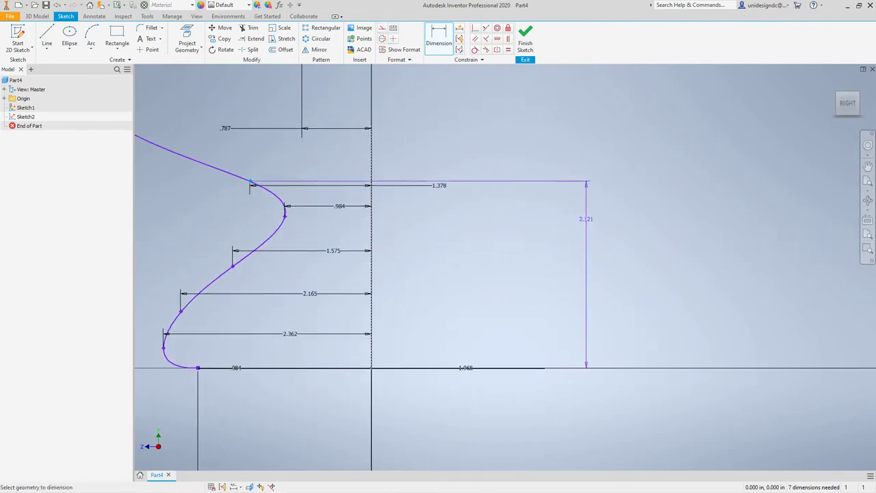
pyautogui.click(627, 226)
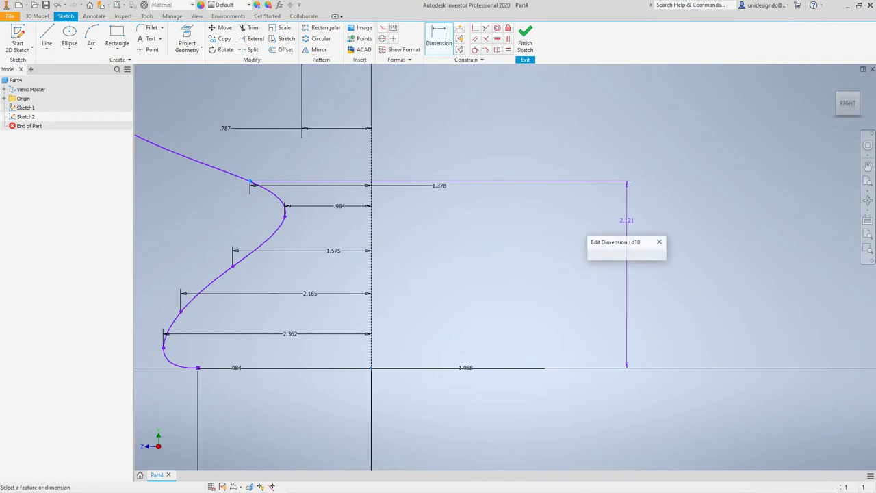
pyautogui.write('7')
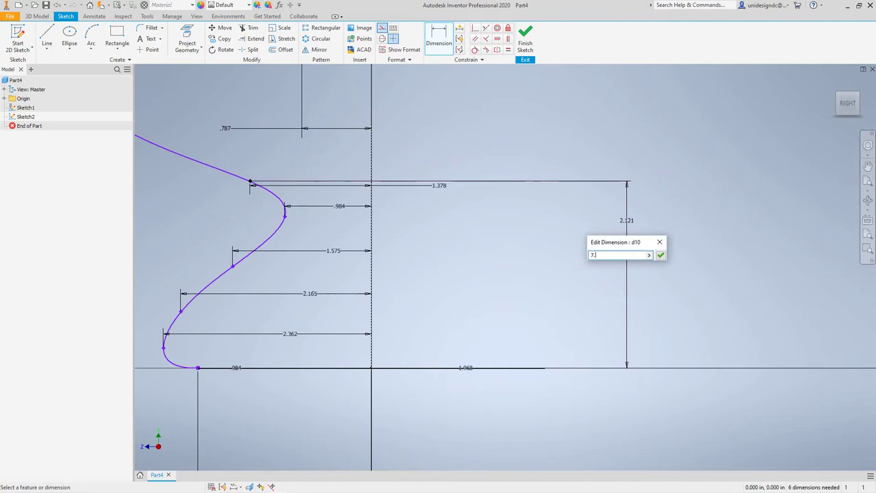
pyautogui.write('.677')
pyautogui.click(660, 255)
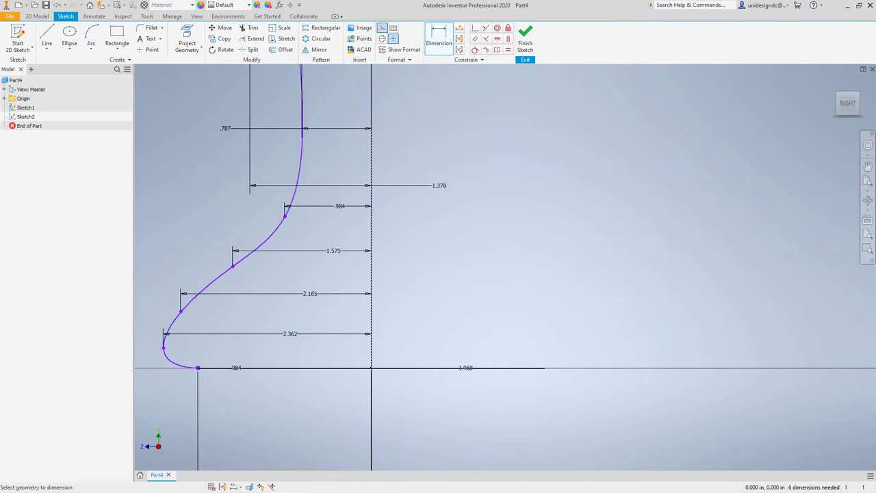
# Dimension the height of the spline's fifth point from the bottom above the origin and set it to 6.102 in.
pyautogui.scroll(-2, 444, 190)
pyautogui.scroll(3, 445, 189)
pyautogui.moveTo(445, 188); pyautogui.dragTo(442, 326, button='middle')
pyautogui.middleClick(442, 326)
pyautogui.middleClick(442, 326)
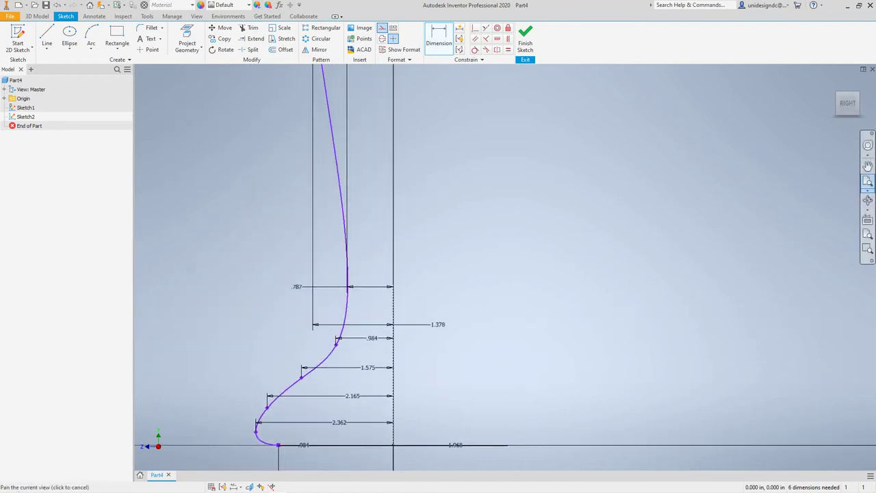
pyautogui.scroll(-3, 180, 352)
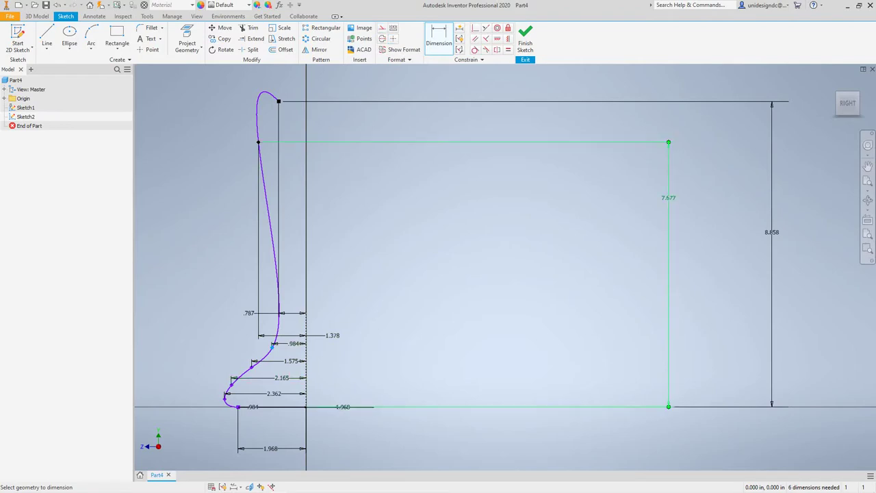
pyautogui.click(306, 407)
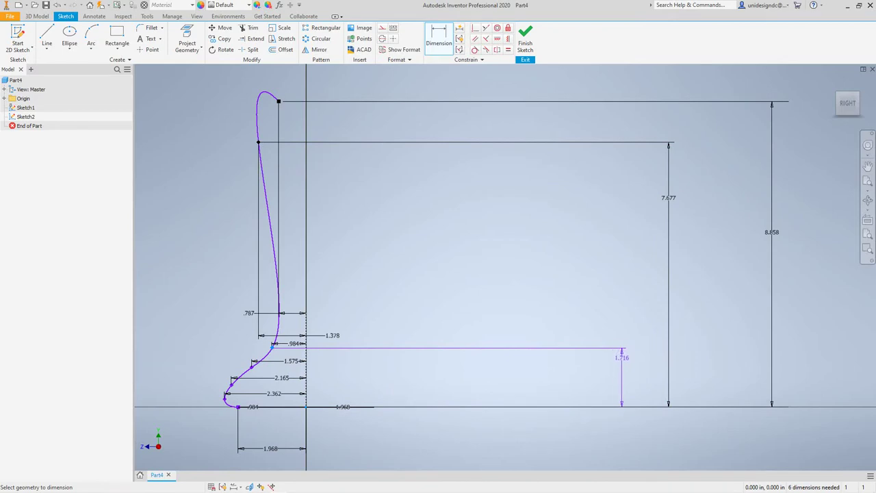
pyautogui.click(622, 358)
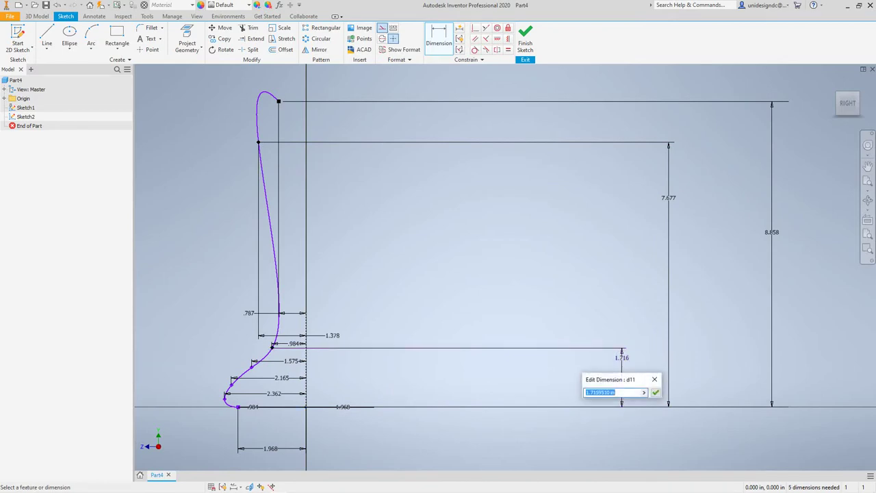
pyautogui.write('6.102')
pyautogui.press('Return')
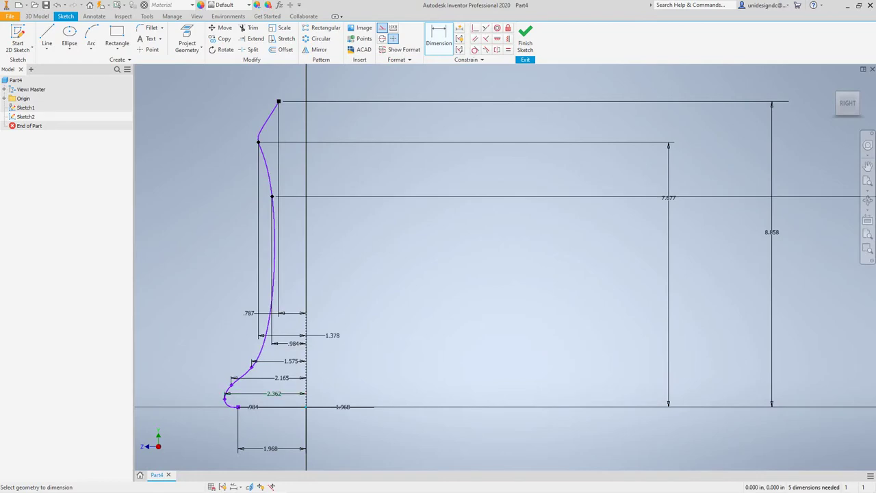
# Dimension the height of the spline's fourth point from the bottom above the origin and set it to 4.921 in.
pyautogui.click(251, 367)
pyautogui.click(306, 407)
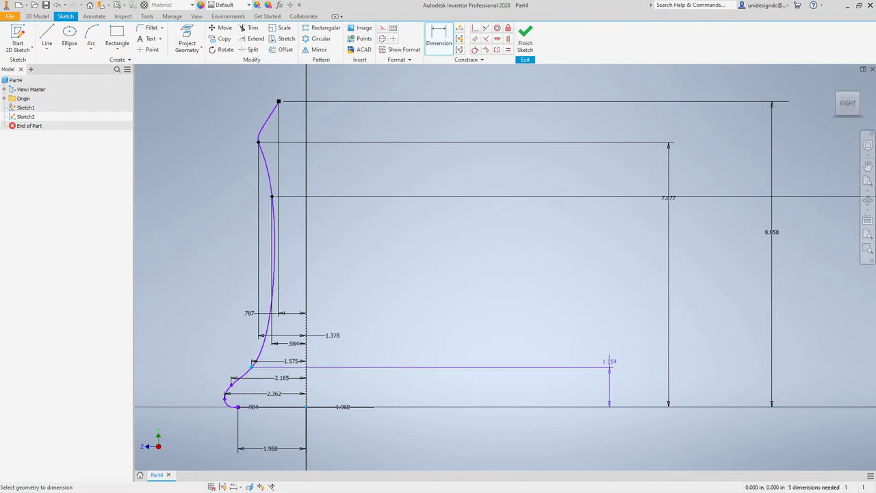
pyautogui.click(581, 367)
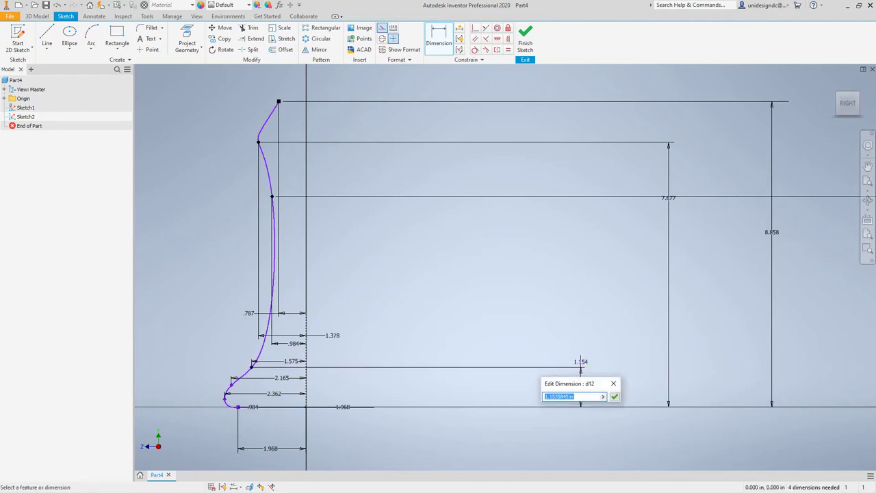
pyautogui.write('4.921')
pyautogui.click(614, 396)
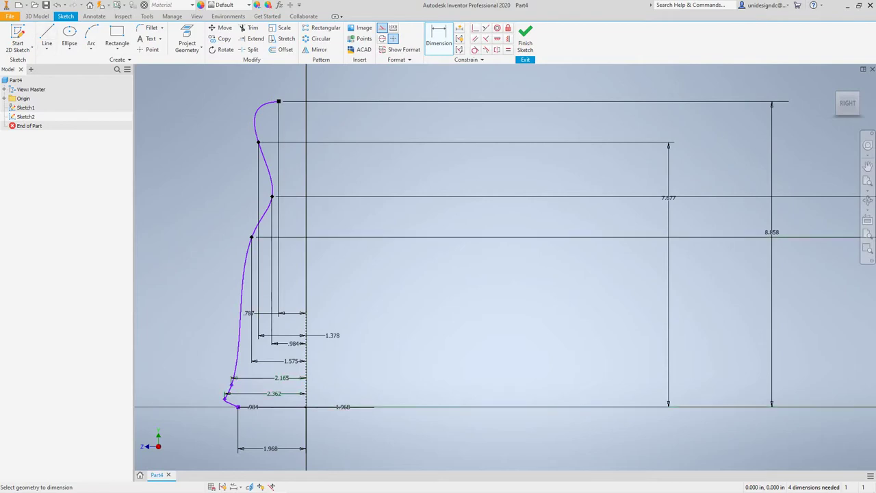
# Dimension the height of the spline's third point from the bottom above the origin and set it to 3.740 in.
pyautogui.click(233, 384)
pyautogui.click(322, 407)
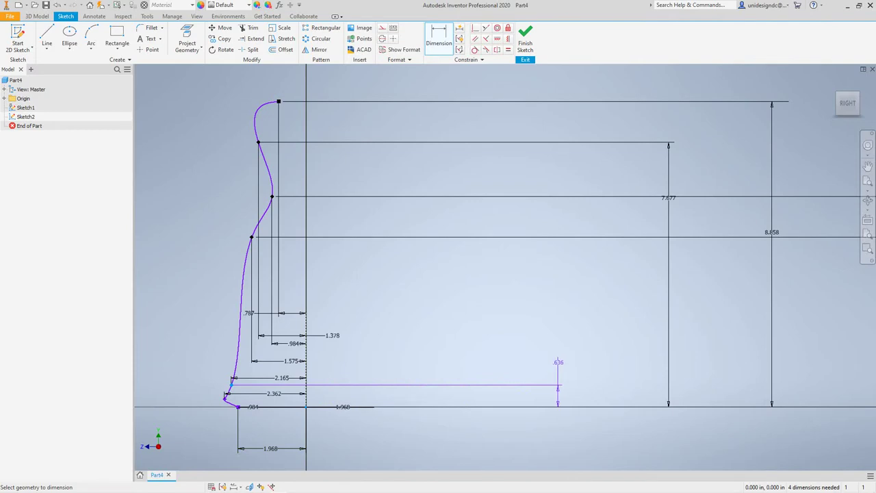
pyautogui.click(559, 362)
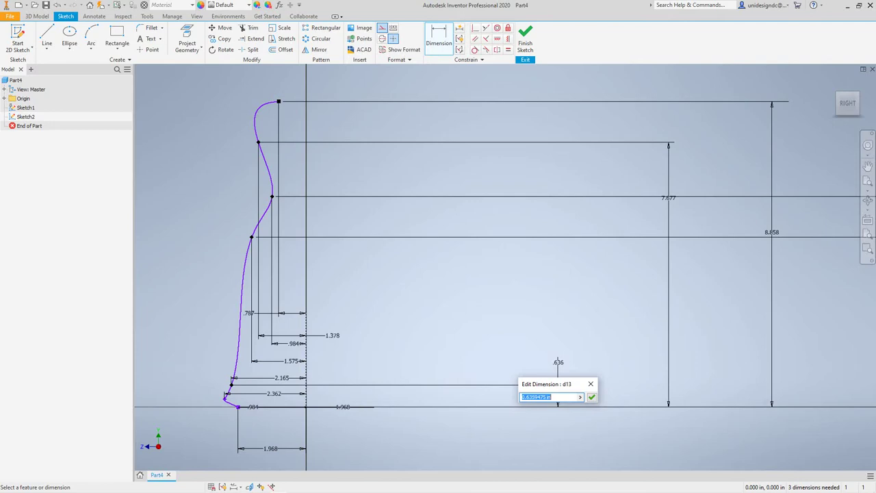
pyautogui.write('3.740')
pyautogui.click(591, 397)
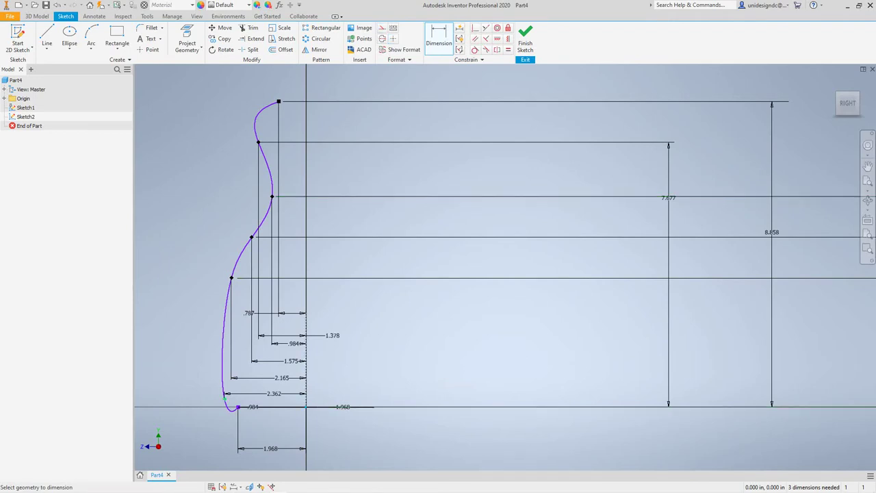
# Dimension the height of the spline's second point from the bottom above the origin and set it to 2.362 in.
pyautogui.click(226, 397)
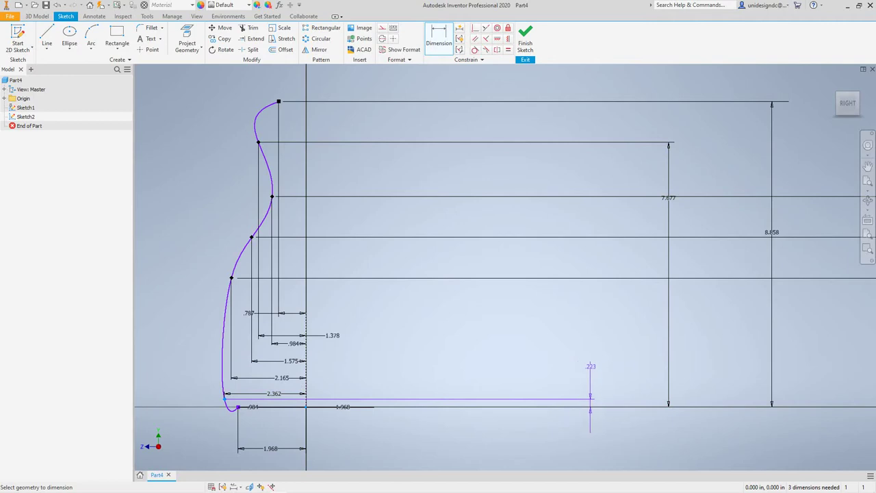
pyautogui.click(576, 383)
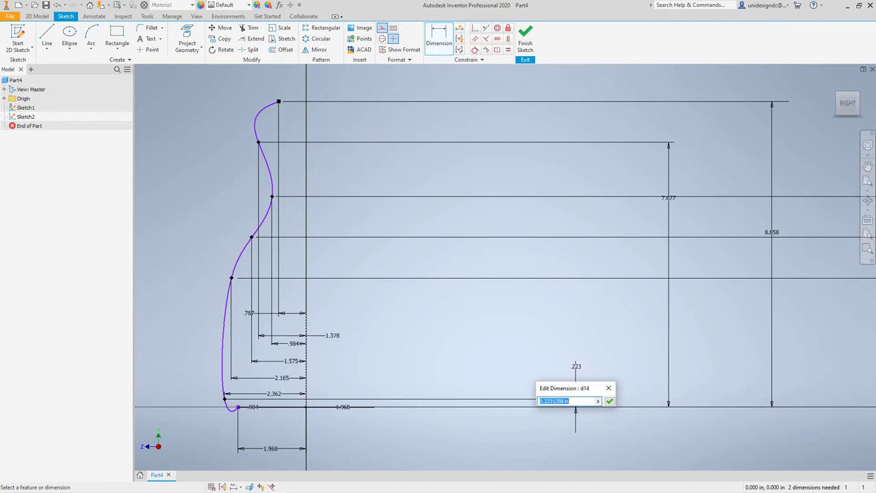
pyautogui.write('2.362')
pyautogui.click(609, 402)
# Mirror the spline profile about the vertical centerline and finish the sketch.
pyautogui.scroll(3, 487, 321)
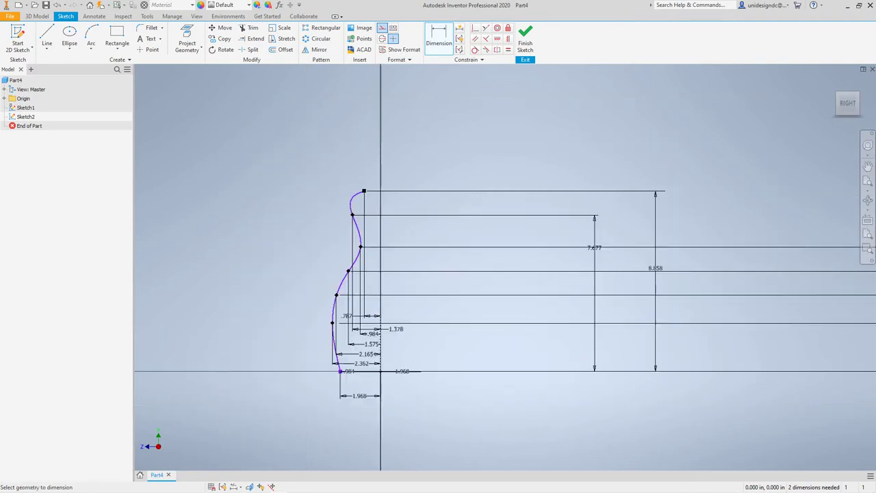
pyautogui.scroll(-4, 480, 320)
pyautogui.moveTo(480, 320)
pyautogui.mouseDown(button='middle')
pyautogui.moveTo(531, 346)
pyautogui.moveTo(522, 346)
pyautogui.mouseUp(button='middle')
pyautogui.scroll(-3, 521, 343)
pyautogui.scroll(5, 522, 343)
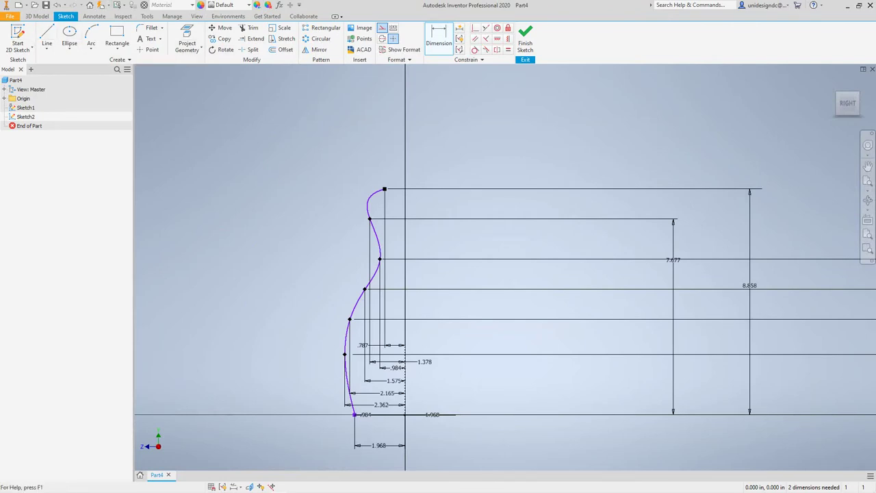
pyautogui.click(316, 50)
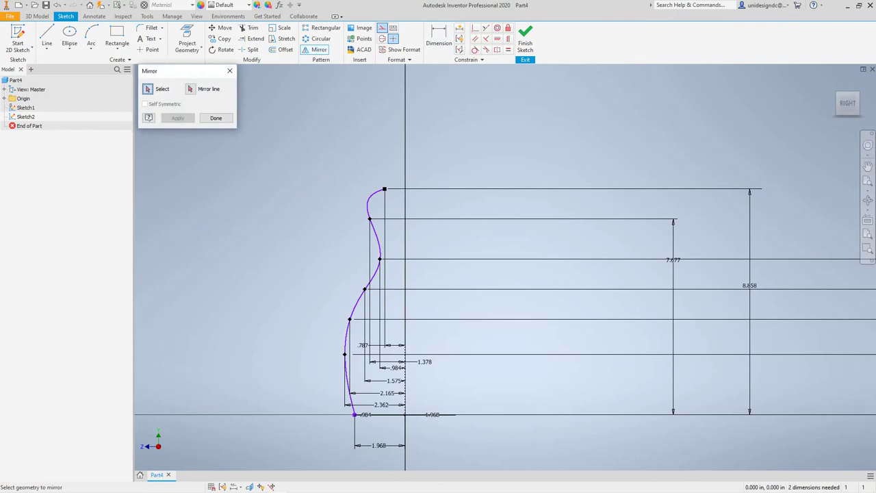
pyautogui.click(357, 303)
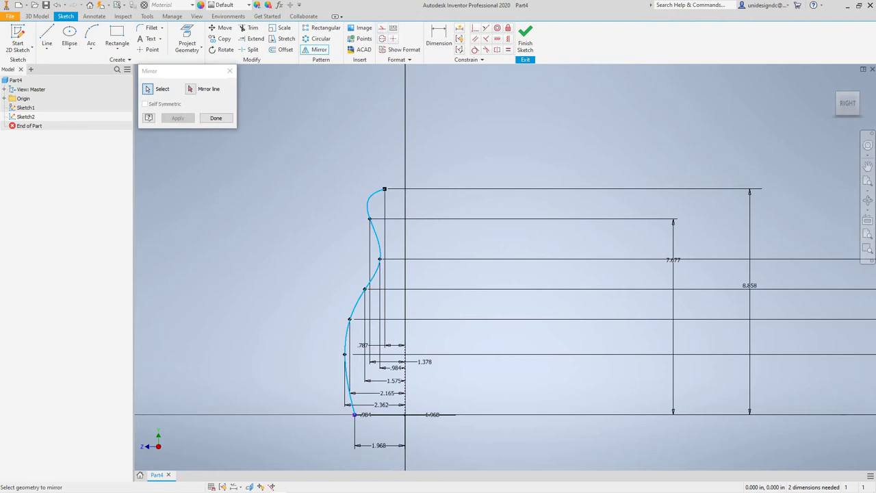
pyautogui.click(191, 89)
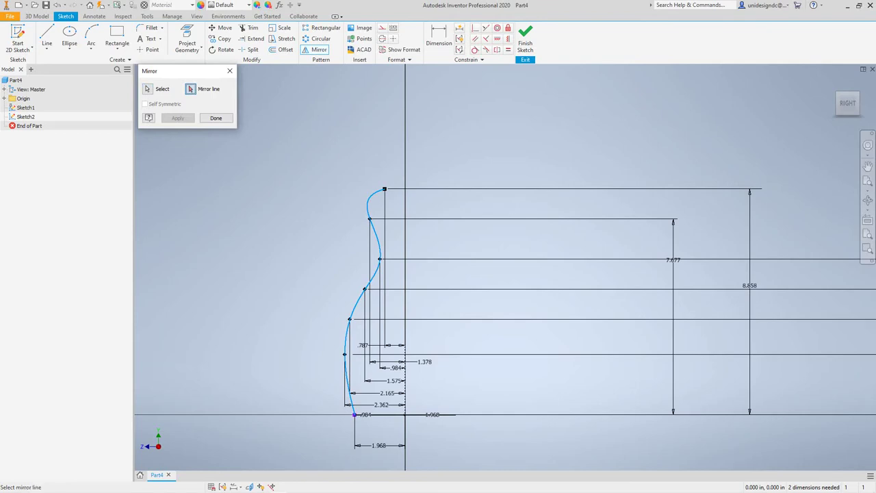
pyautogui.click(405, 274)
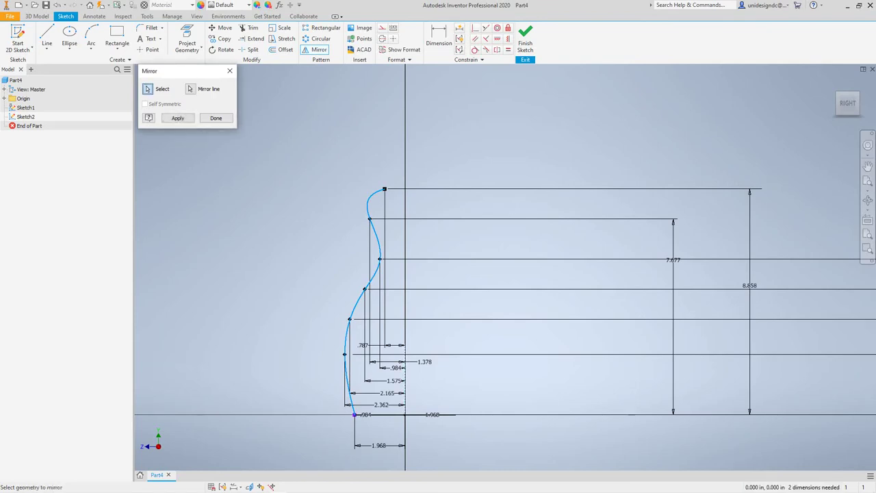
pyautogui.click(177, 117)
pyautogui.click(215, 118)
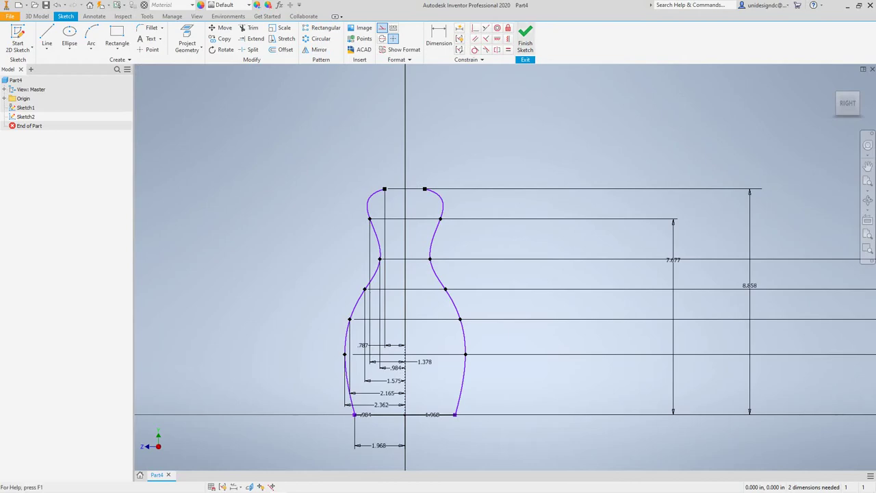
pyautogui.click(525, 42)
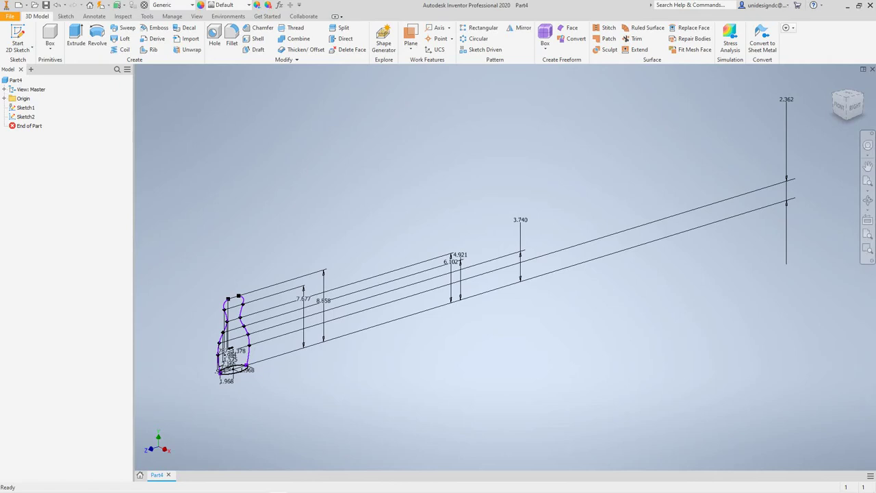
# Create a work plane offset 8.858 in from the XZ plane, at the top ends of the splines.
pyautogui.moveTo(255, 343)
pyautogui.mouseDown(button='middle')
pyautogui.moveTo(398, 322)
pyautogui.moveTo(593, 374)
pyautogui.mouseUp(button='middle')
pyautogui.scroll(4, 398, 322)
pyautogui.scroll(-5, 422, 328)
pyautogui.scroll(-3, 466, 370)
pyautogui.moveTo(466, 370); pyautogui.dragTo(520, 397, button='middle')
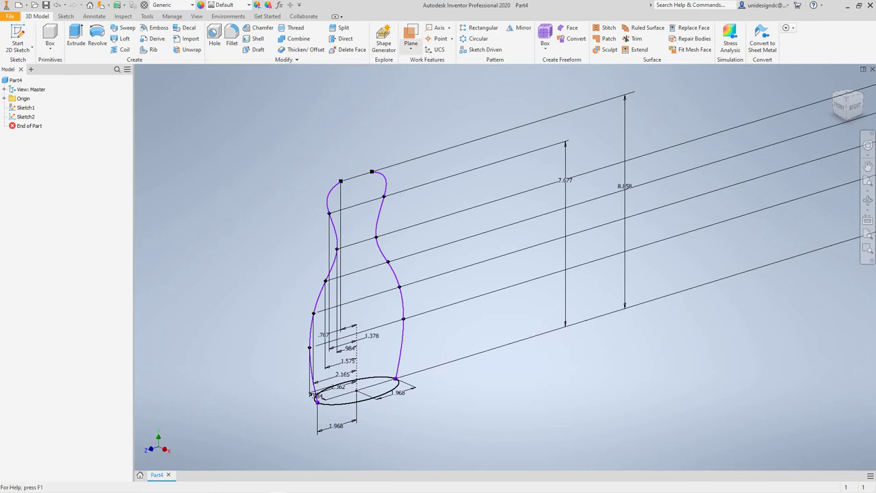
pyautogui.click(411, 45)
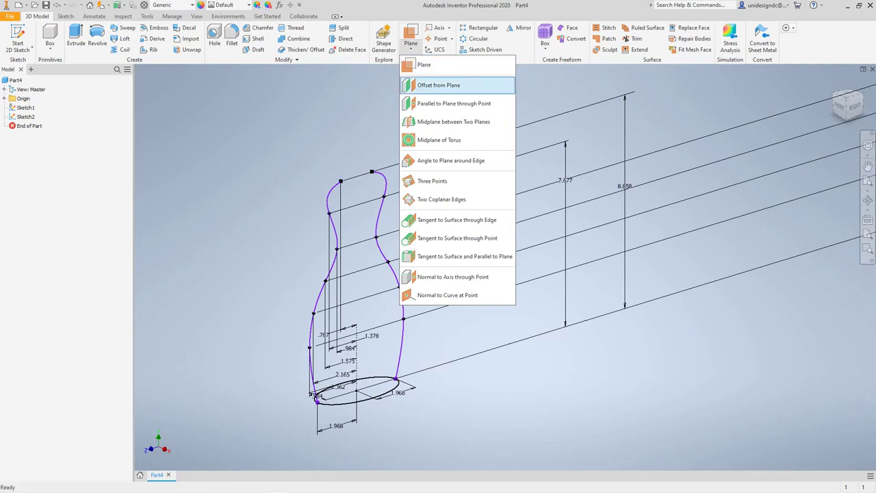
pyautogui.click(438, 85)
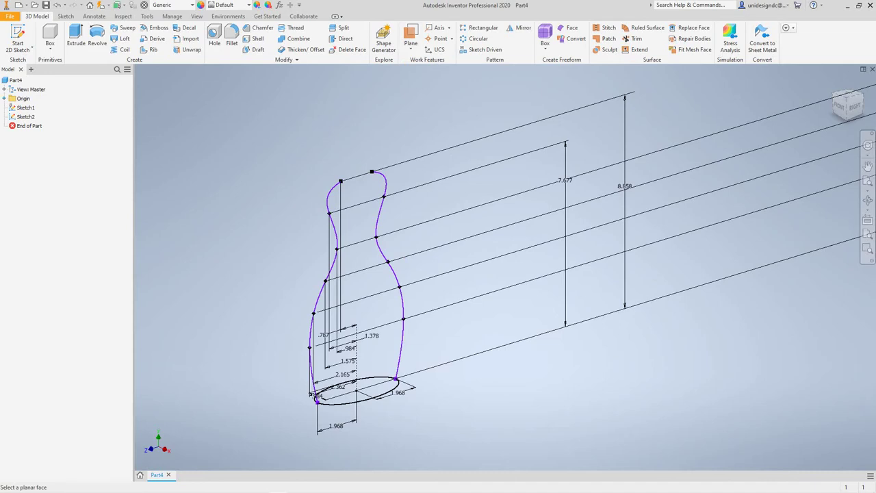
pyautogui.click(4, 97)
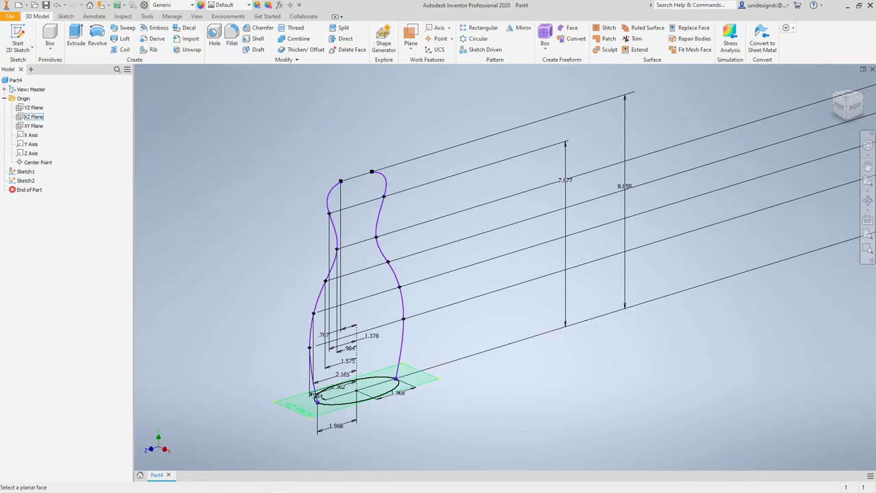
pyautogui.click(33, 116)
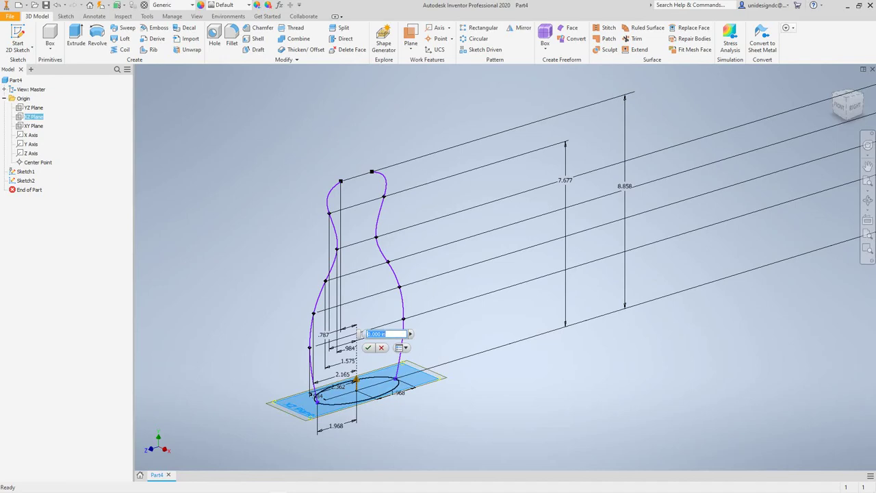
pyautogui.write('8.')
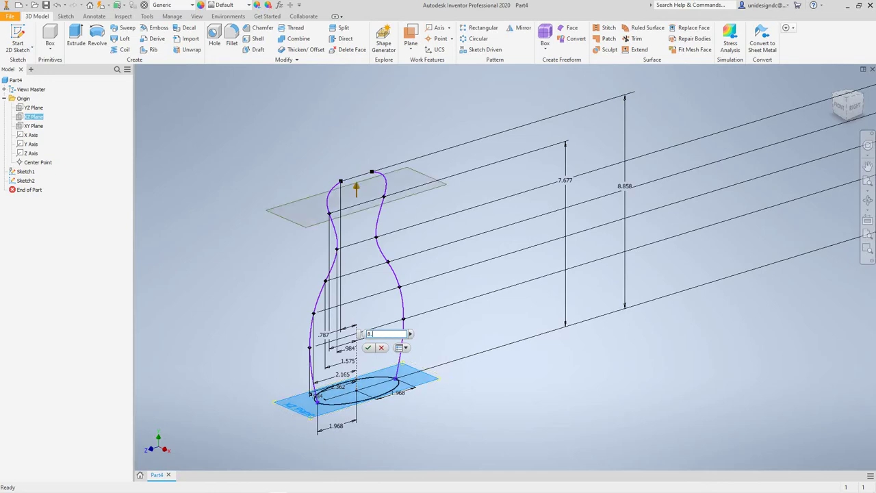
pyautogui.write('858')
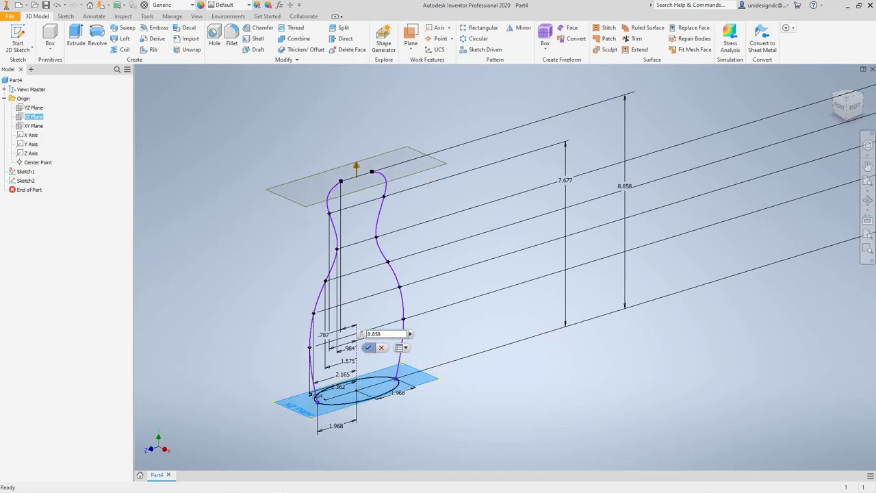
pyautogui.click(368, 347)
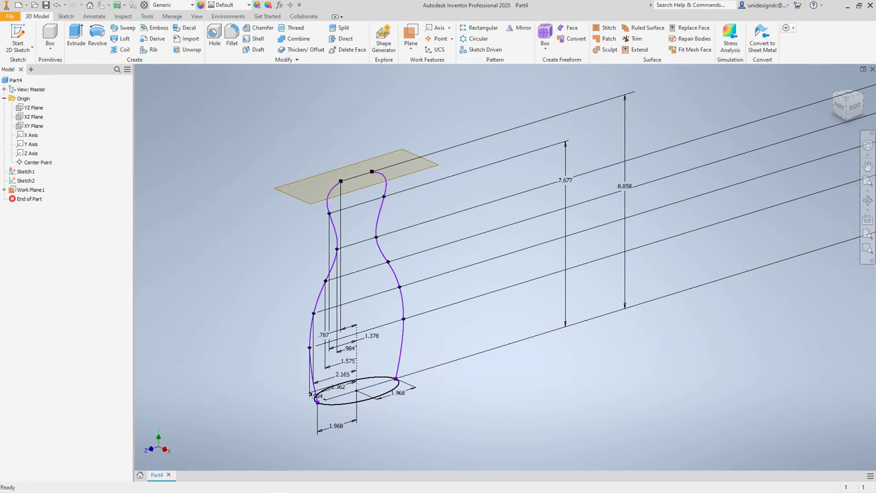
# Start a 2D sketch on the offset work plane and draw a center point circle about 1.35 in in diameter at the origin.
pyautogui.click(21, 49)
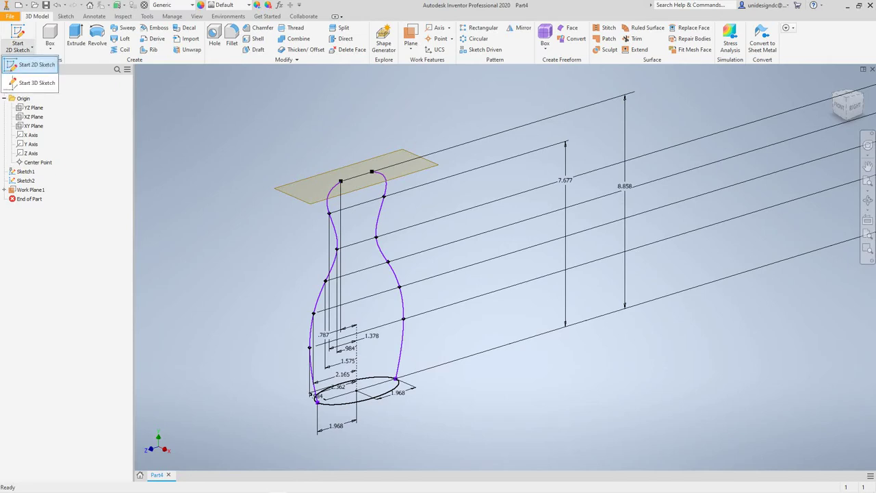
pyautogui.click(28, 64)
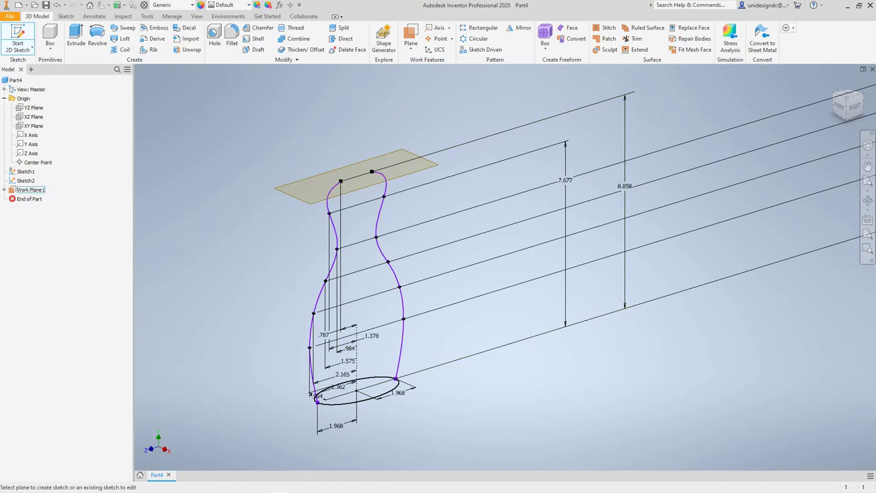
pyautogui.click(30, 190)
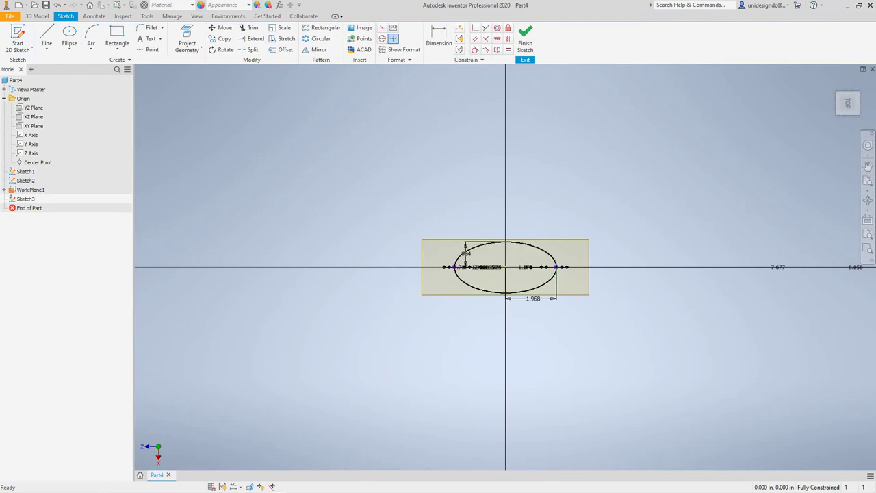
pyautogui.rightClick(565, 204)
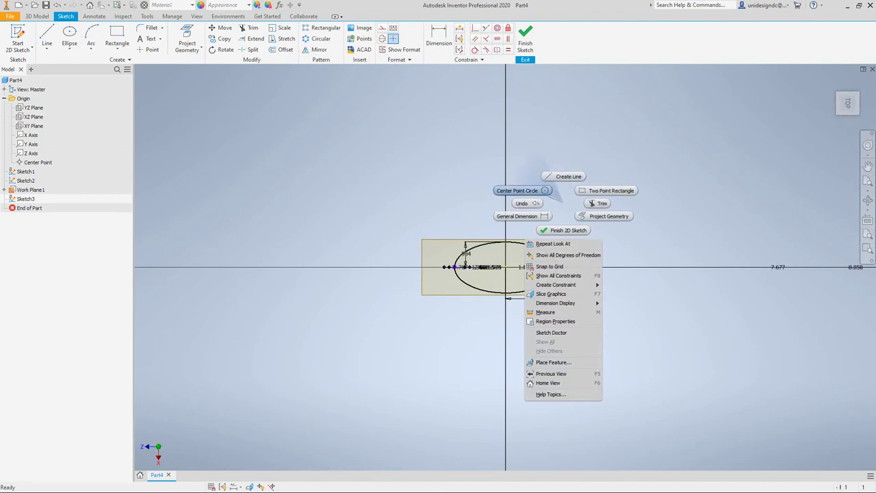
pyautogui.click(535, 190)
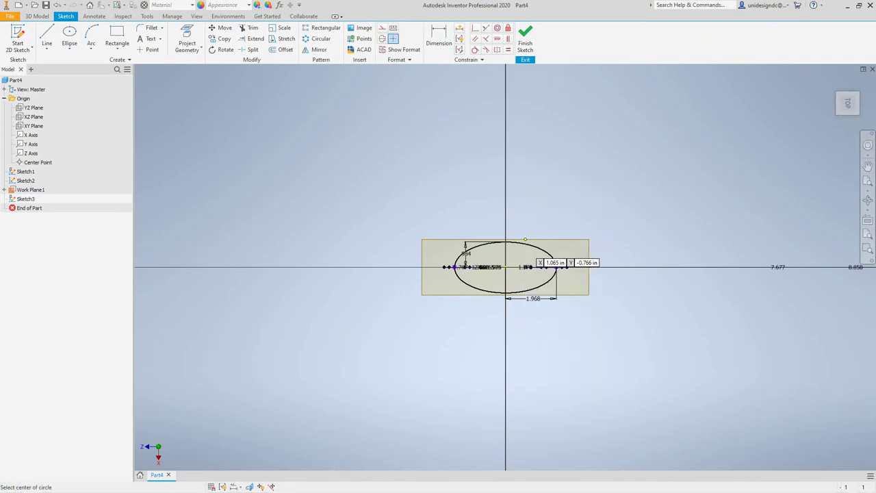
pyautogui.scroll(3, 507, 266)
pyautogui.scroll(-7, 507, 266)
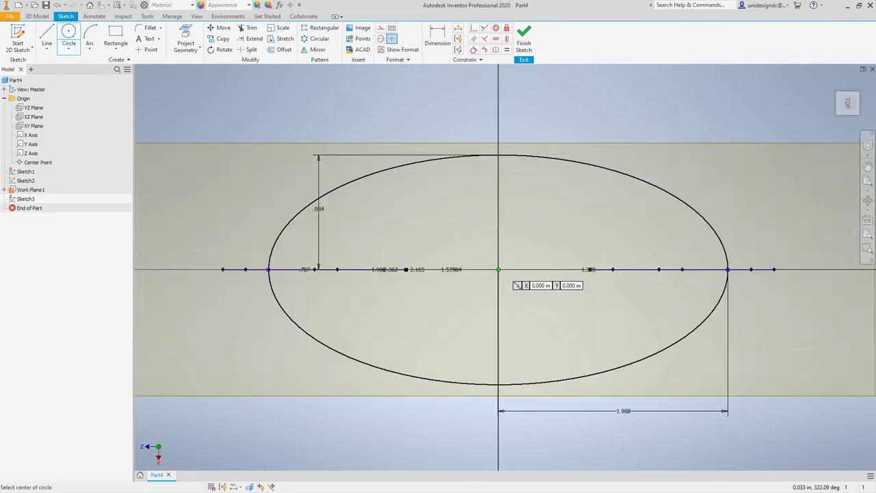
pyautogui.click(498, 269)
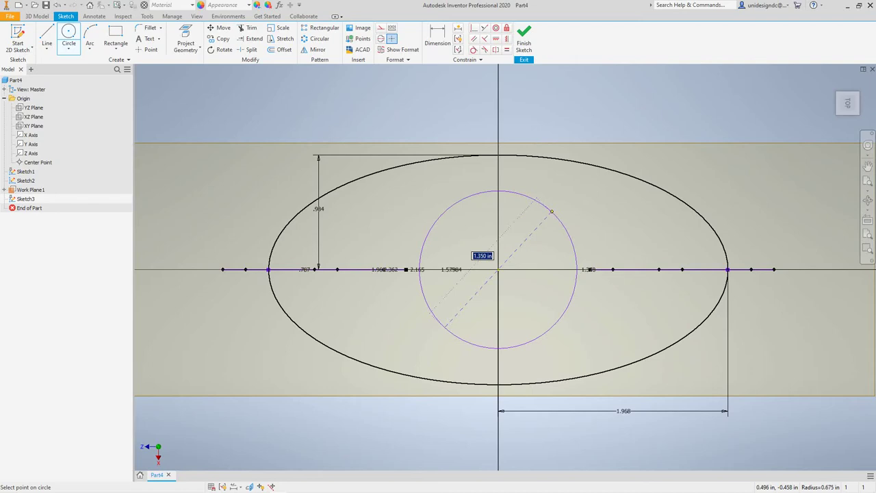
pyautogui.click(552, 212)
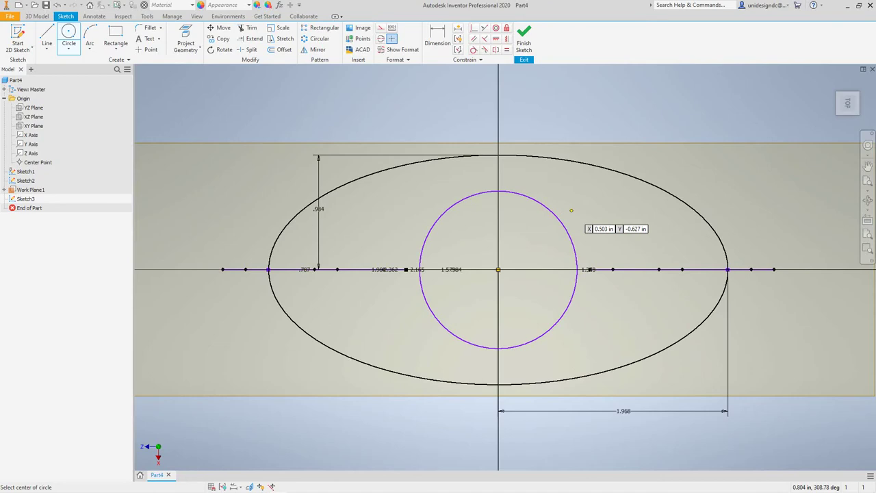
# Dimension the circle's diameter, set it to 1.574 in, and finish the sketch.
pyautogui.rightClick(572, 208)
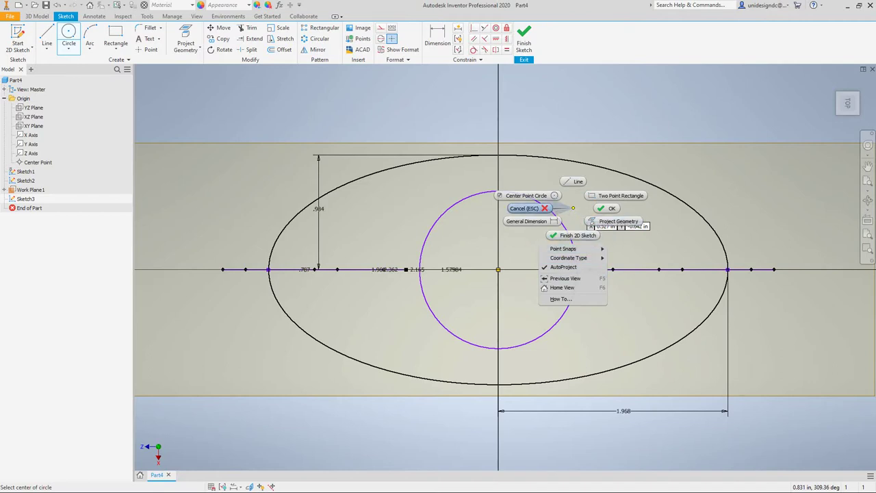
pyautogui.click(531, 221)
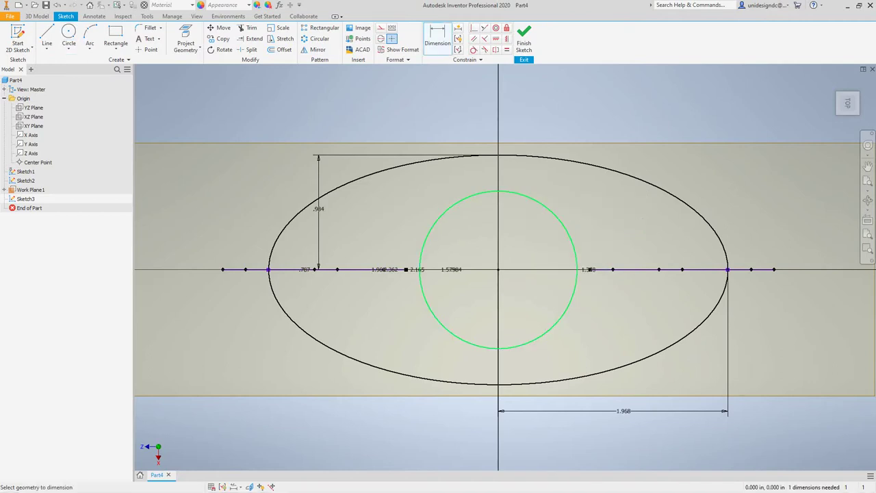
pyautogui.click(555, 216)
pyautogui.moveTo(590, 116); pyautogui.dragTo(574, 162, button='middle')
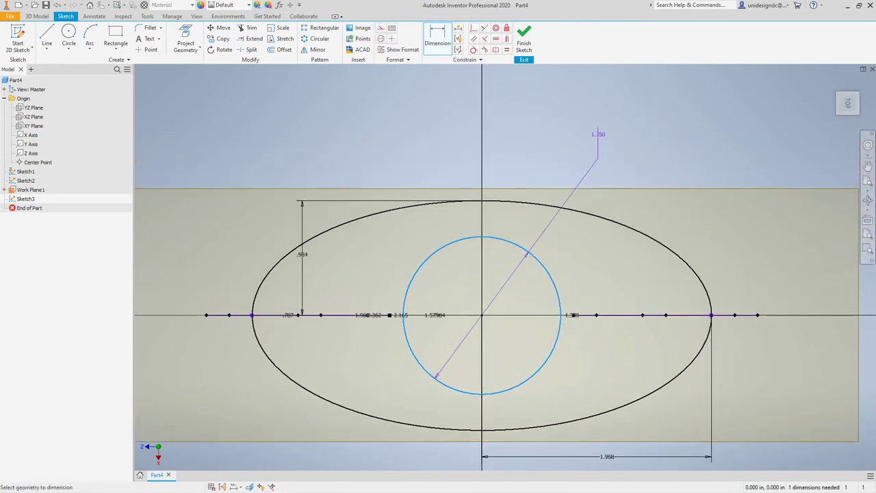
pyautogui.click(600, 130)
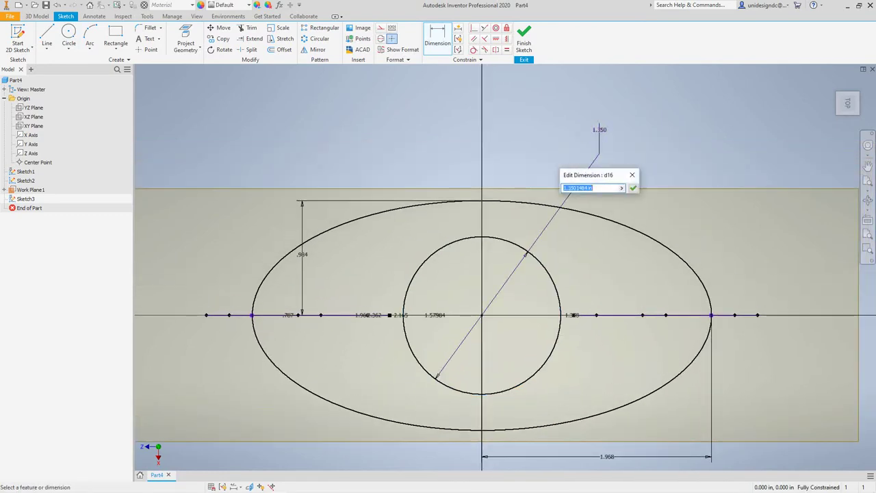
pyautogui.write('1.574')
pyautogui.press('Return')
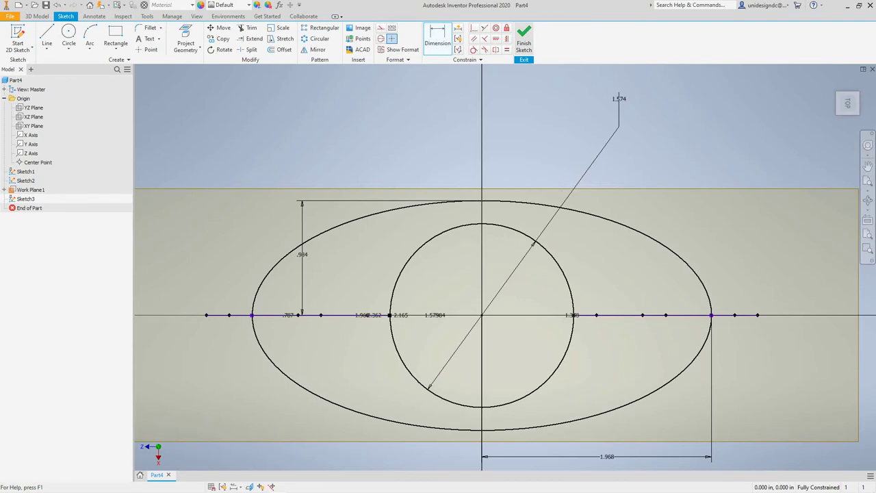
pyautogui.click(524, 37)
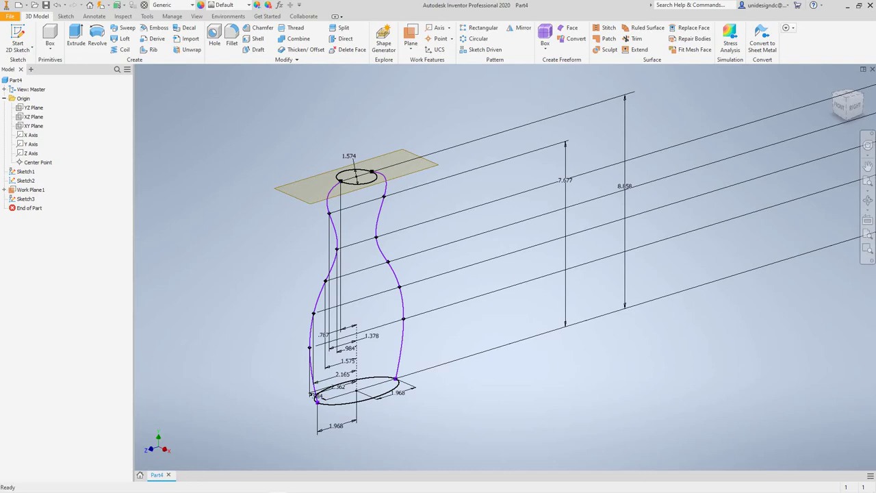
# Loft a solid between the top circle and the base ellipse, using both side splines as rails.
pyautogui.click(121, 38)
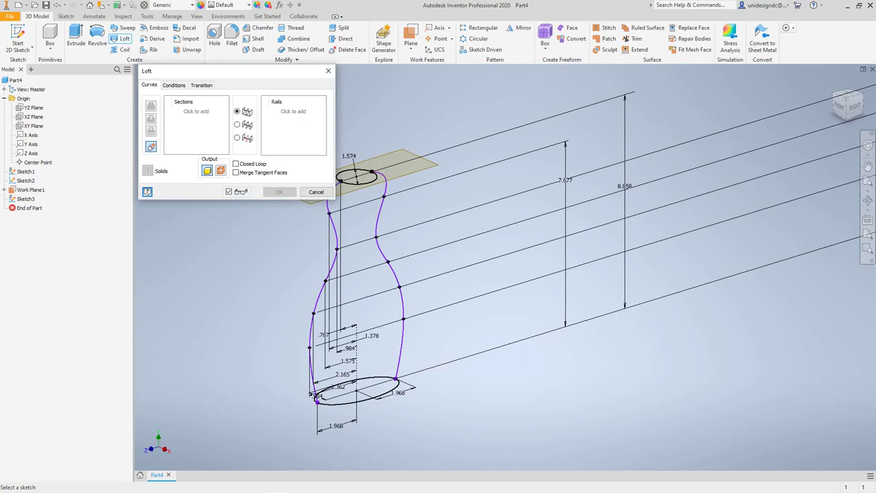
pyautogui.click(166, 111)
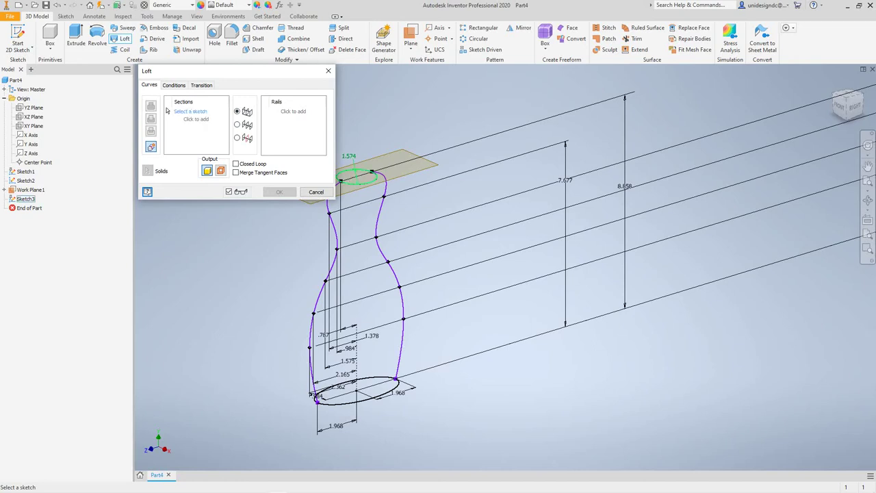
pyautogui.click(357, 177)
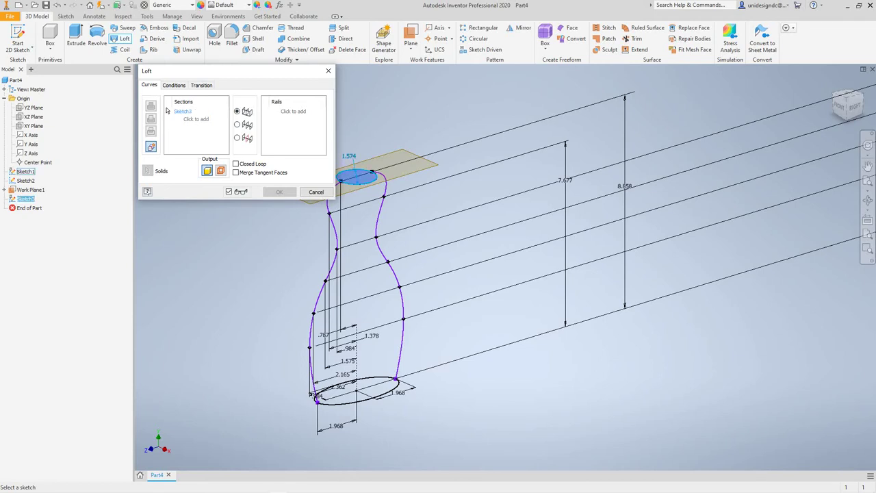
pyautogui.click(25, 171)
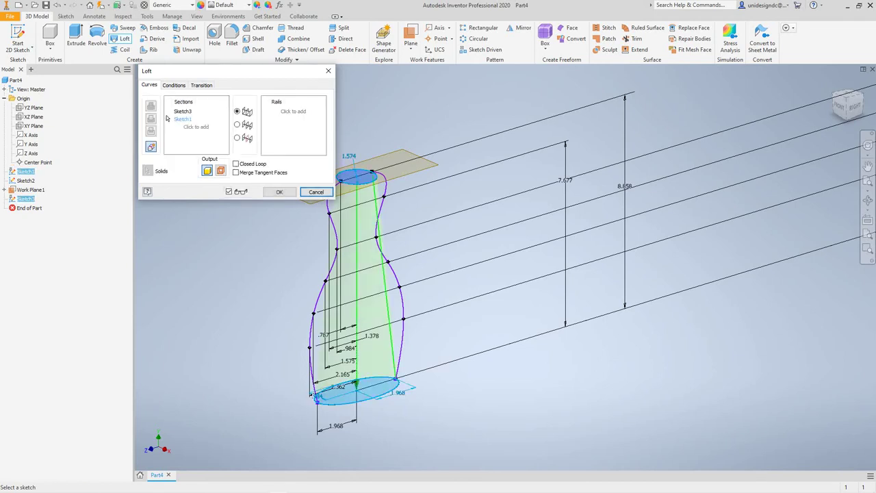
pyautogui.moveTo(438, 274); pyautogui.dragTo(492, 285, button='middle')
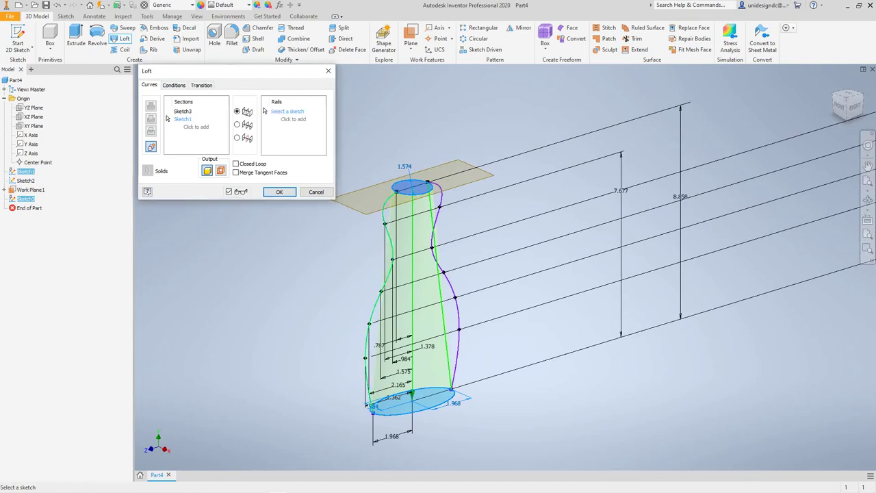
pyautogui.click(388, 275)
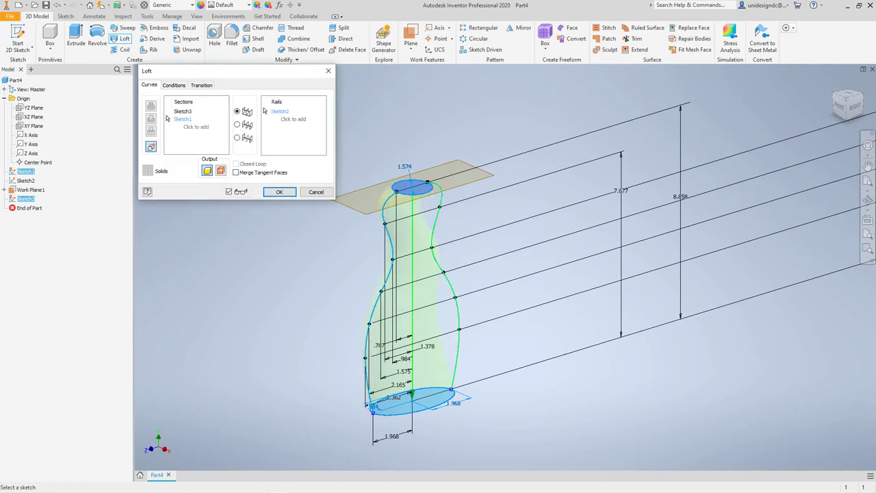
pyautogui.click(449, 283)
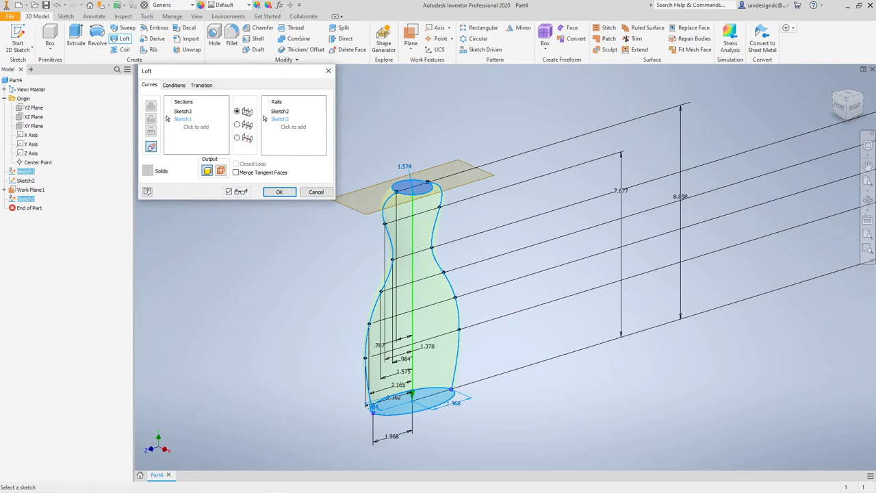
pyautogui.click(279, 192)
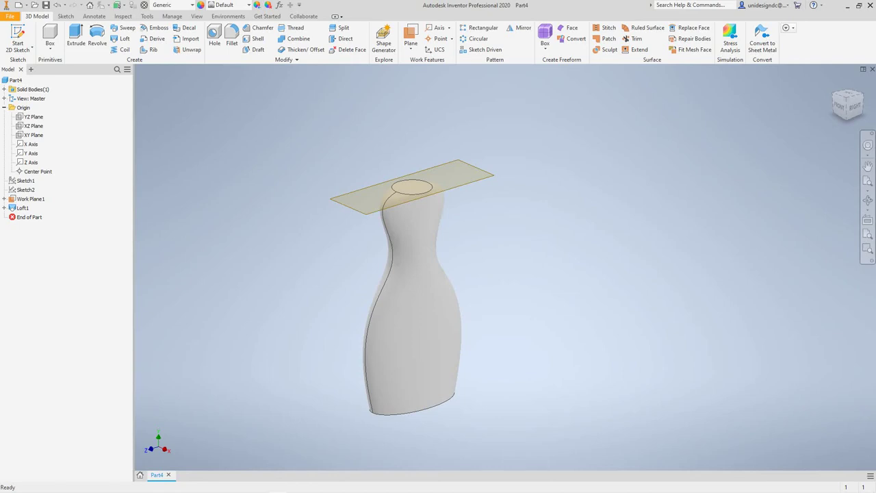
# Start a sketch on the work plane at the bottle's top and draw a center point circle about 1.265 in in diameter at the origin.
pyautogui.rightClick(479, 177)
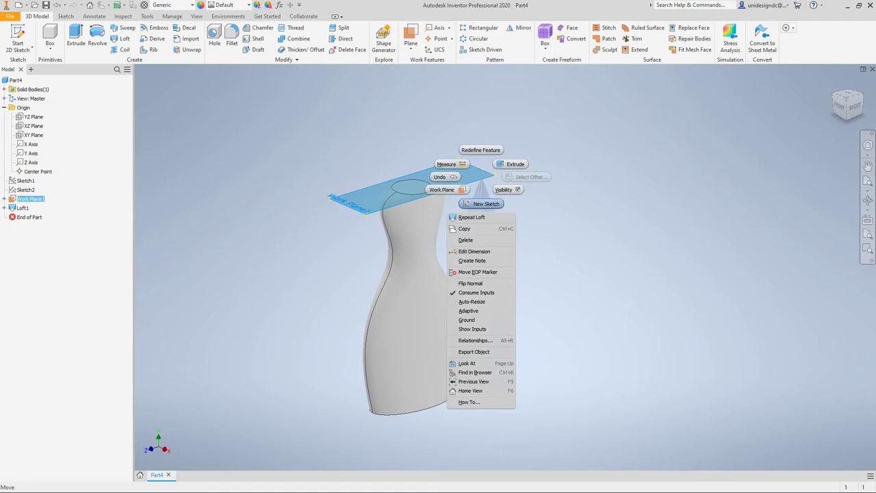
pyautogui.click(486, 203)
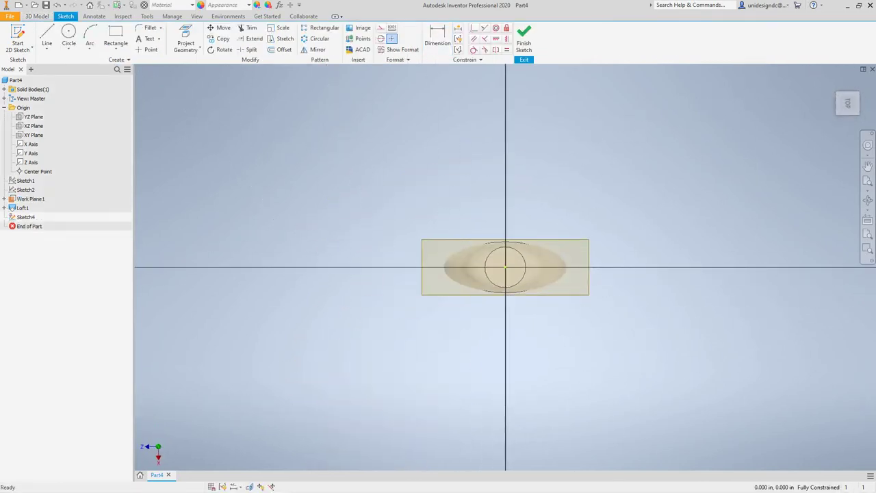
pyautogui.rightClick(437, 185)
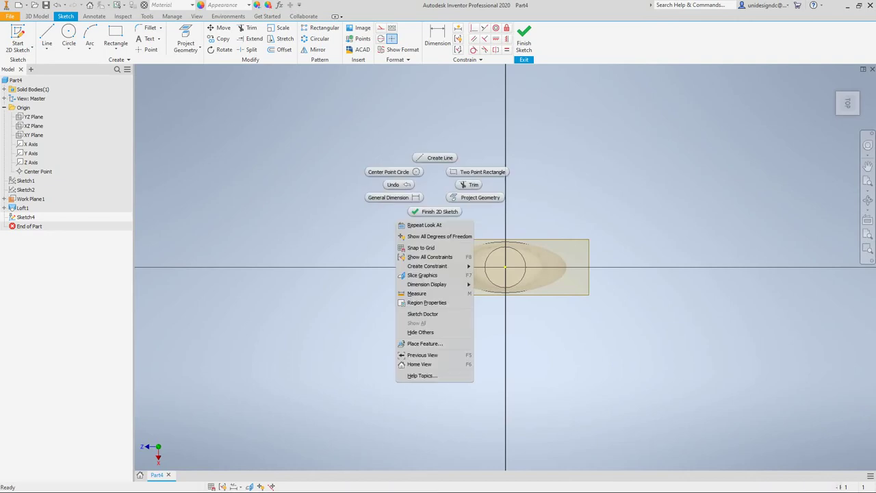
pyautogui.click(388, 171)
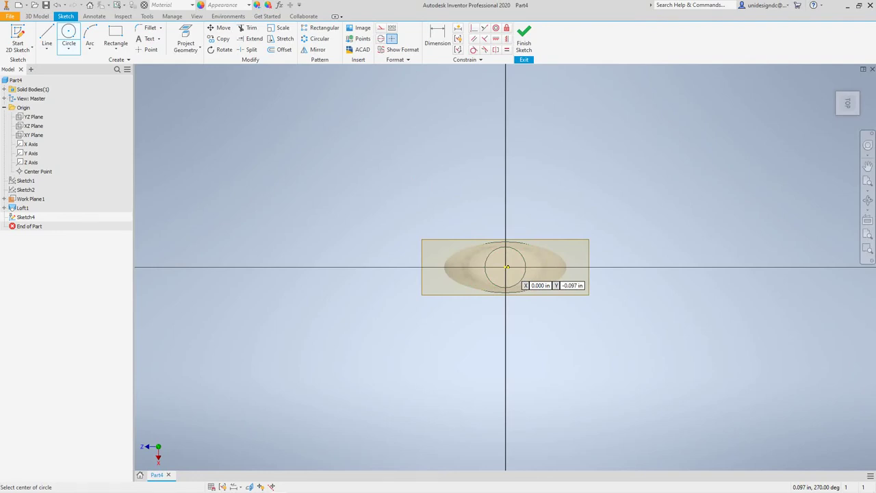
pyautogui.scroll(3, 506, 267)
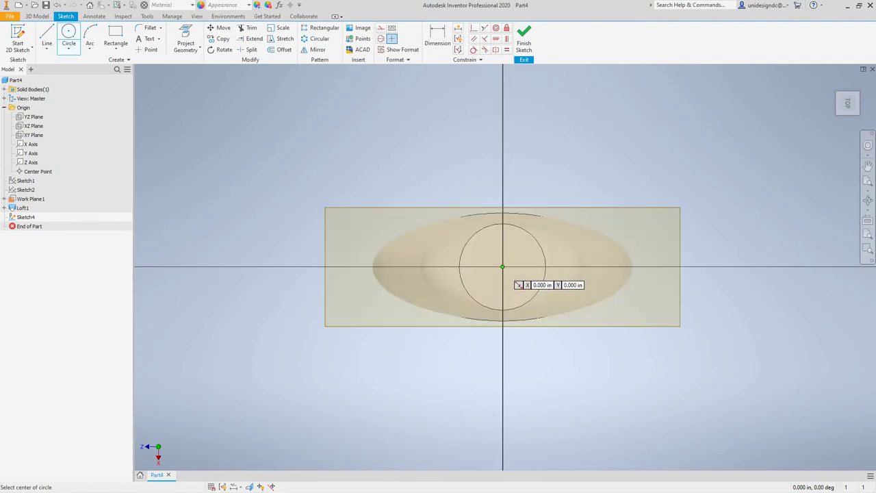
pyautogui.click(503, 267)
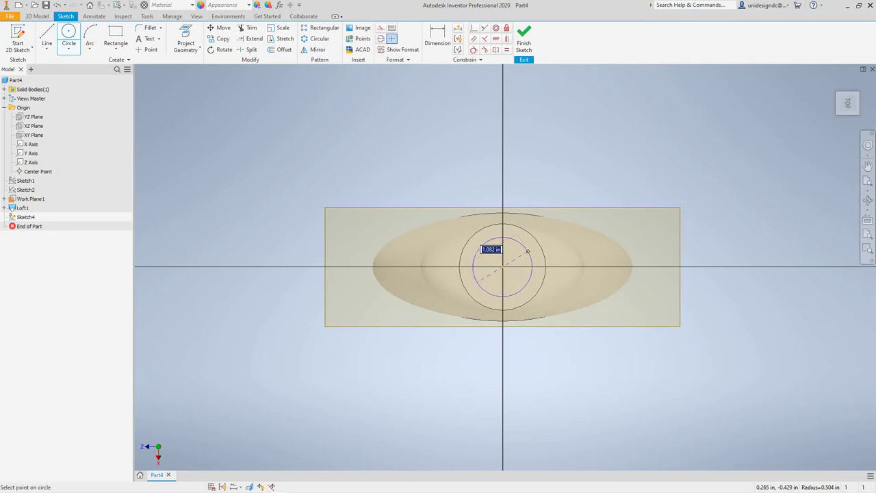
pyautogui.click(533, 248)
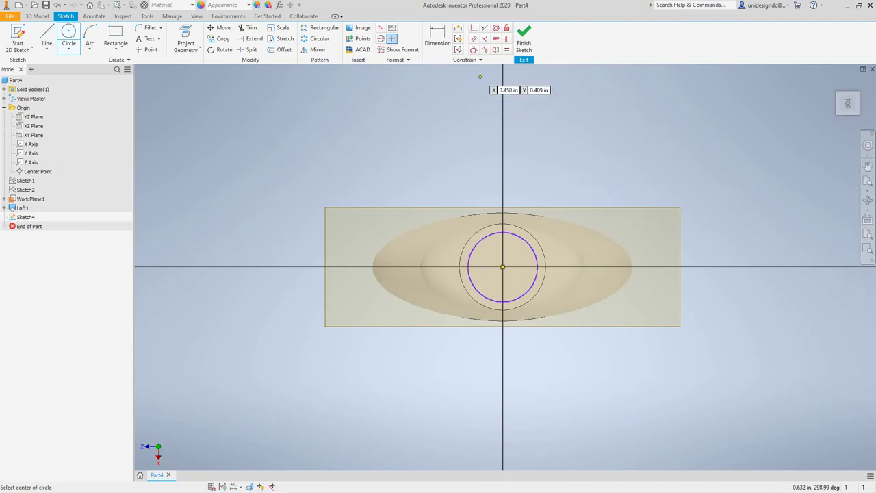
# Dimension the new circle's diameter, set it to 1.574 in, and finish the sketch.
pyautogui.rightClick(452, 160)
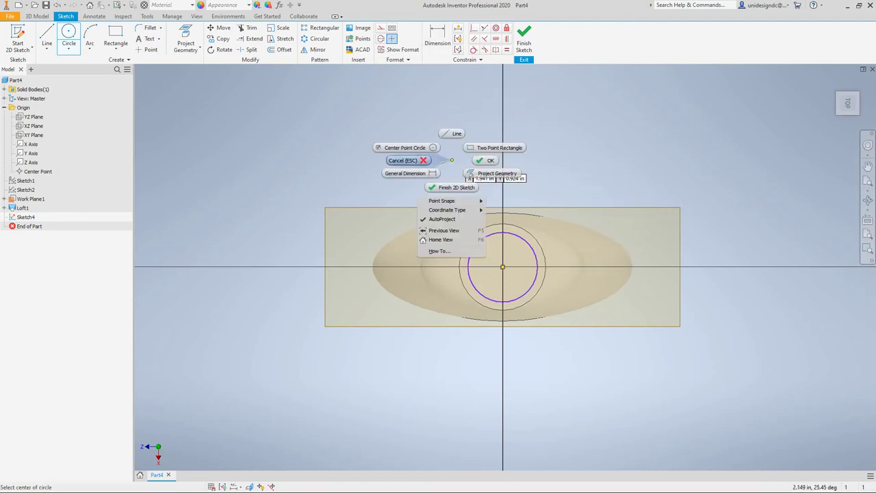
pyautogui.click(405, 173)
pyautogui.click(522, 237)
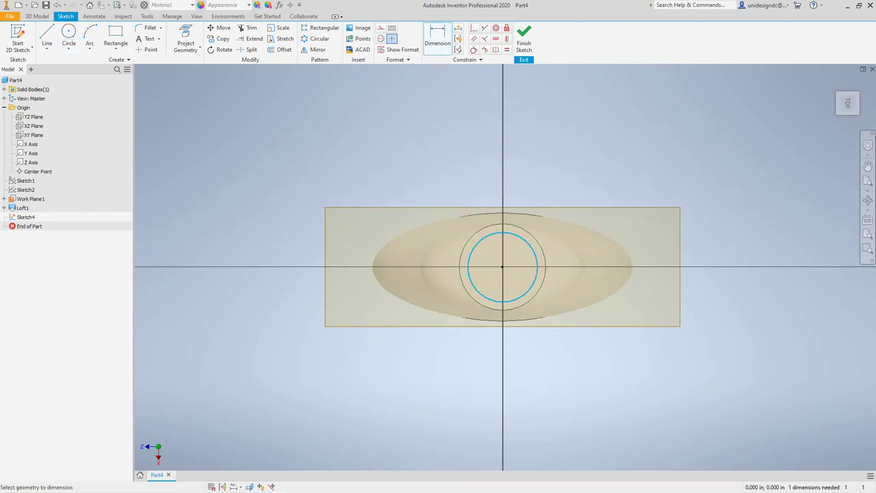
pyautogui.click(567, 134)
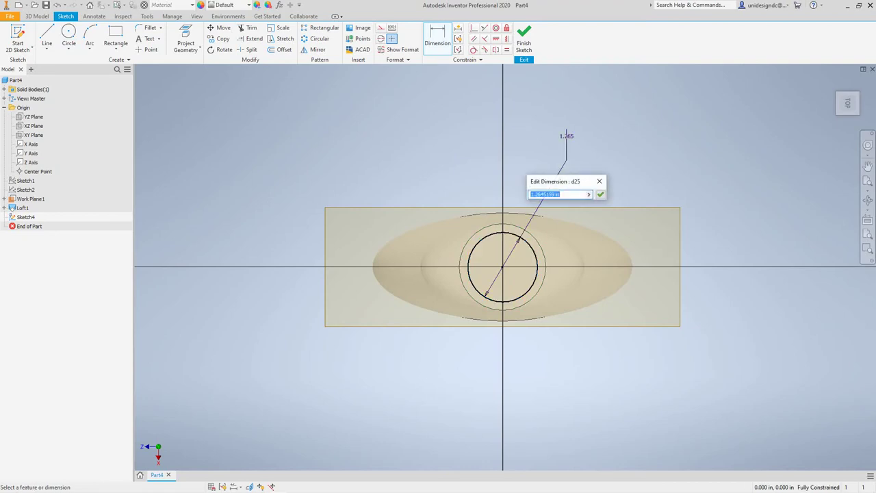
pyautogui.write('1.574')
pyautogui.press('Return')
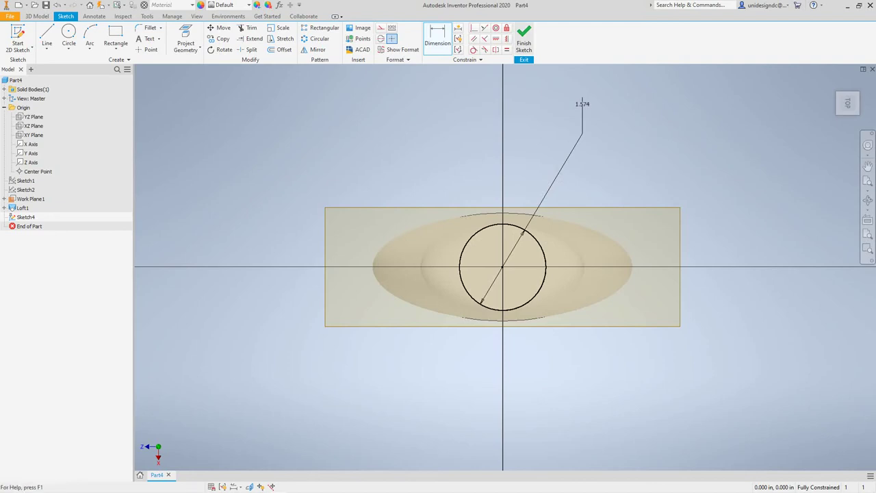
pyautogui.click(524, 39)
pyautogui.hotkey('ctrl', 'Return')
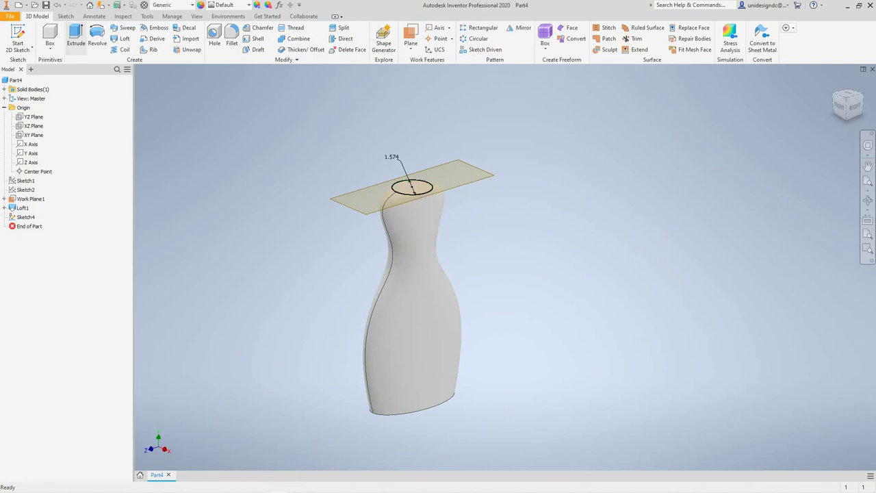
# Extrude the circle 1.000 in upward and join it to the lofted body as the bottle's neck.
pyautogui.click(76, 38)
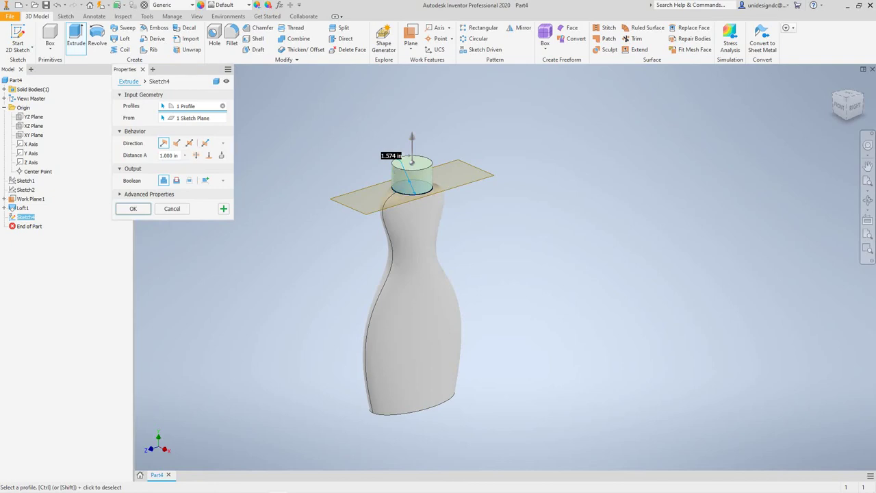
pyautogui.press('Return')
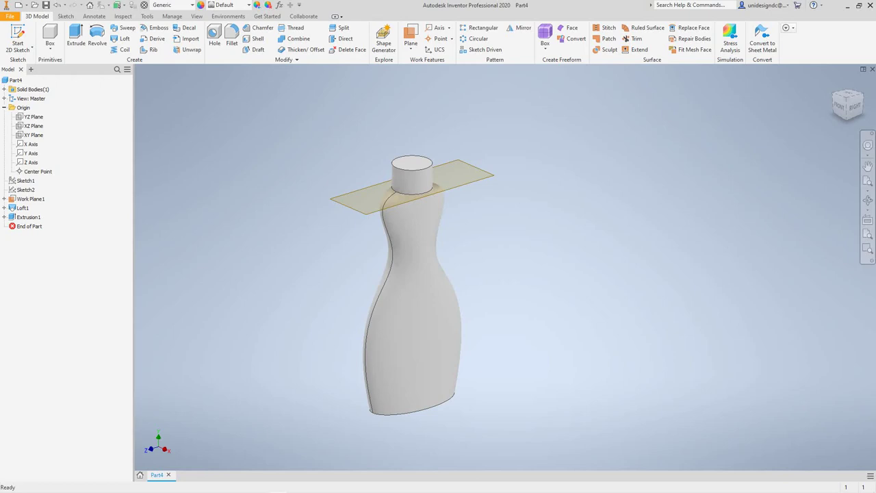
pyautogui.click(15, 80)
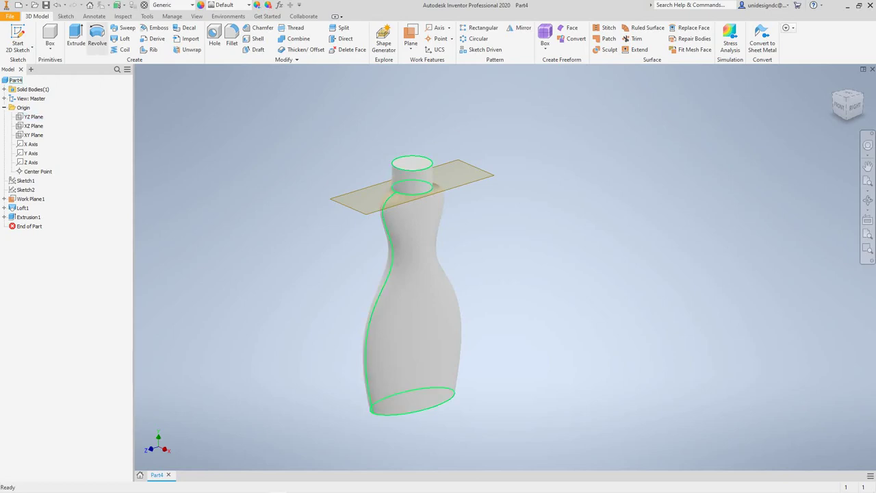
pyautogui.press('Escape')
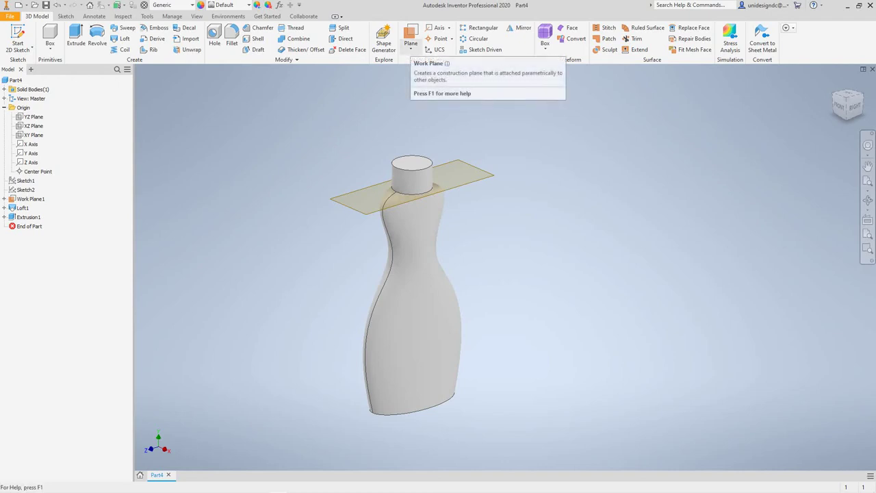
# Create a work plane offset 2 in from the YZ plane, in front of the bottle's broad side.
pyautogui.click(411, 47)
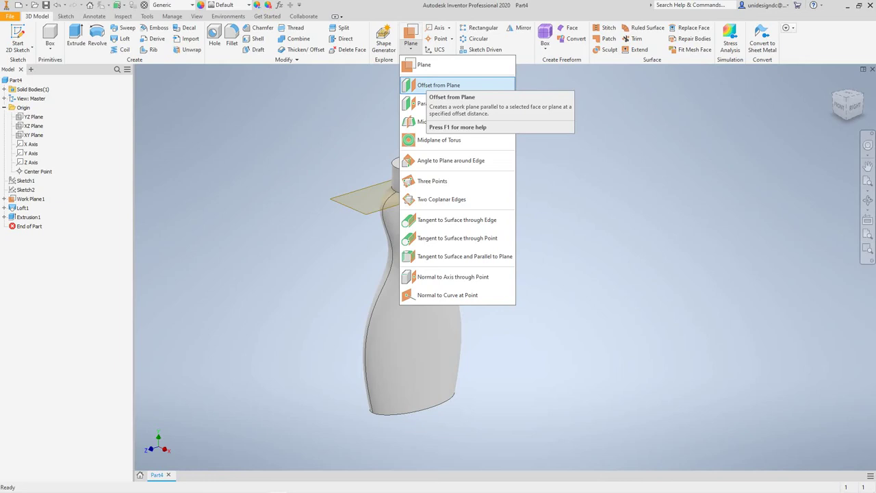
pyautogui.click(438, 85)
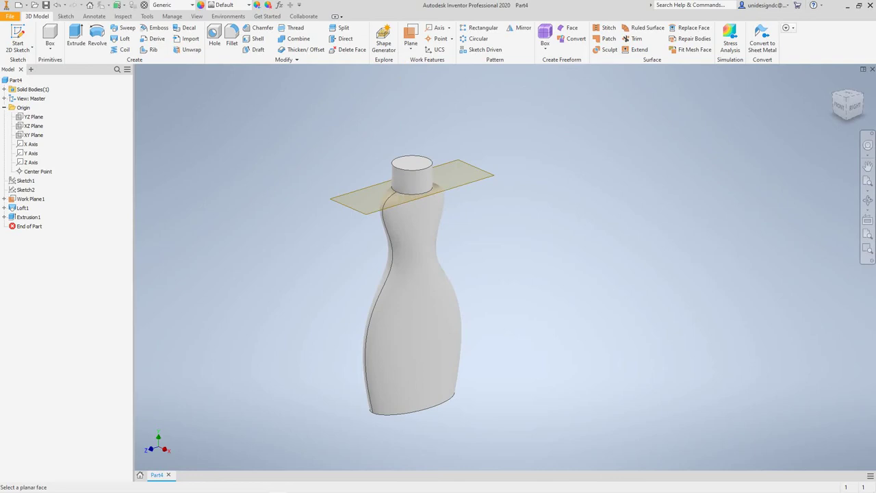
pyautogui.click(34, 117)
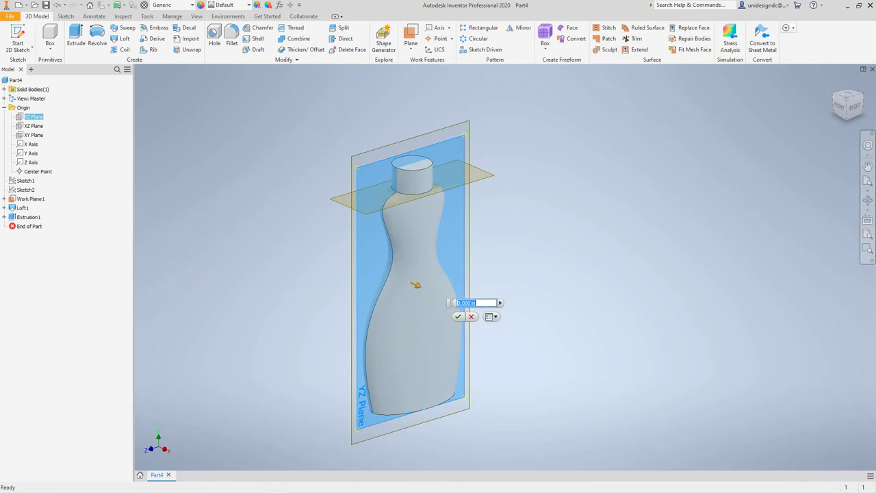
pyautogui.write('2')
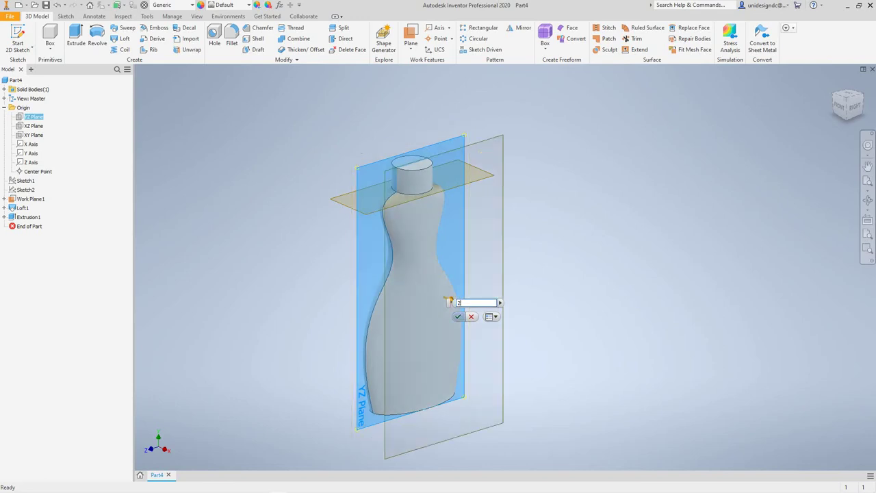
pyautogui.click(458, 317)
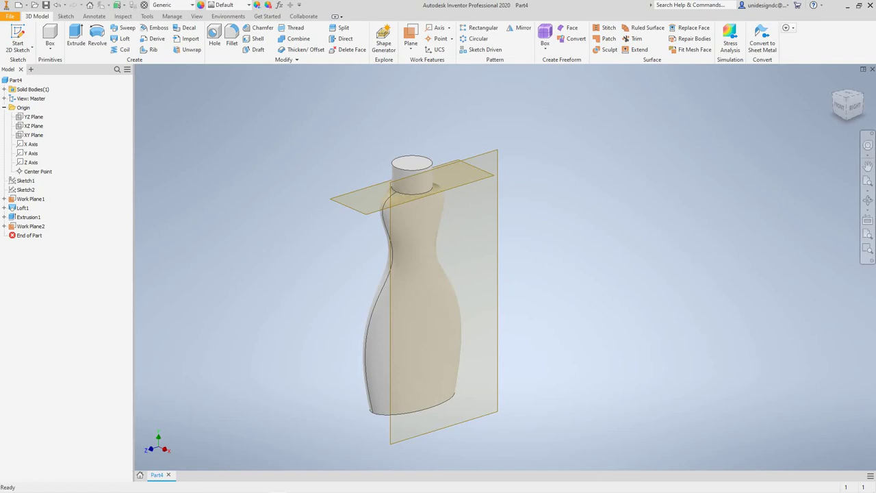
# Start a sketch on the offset work plane in front of the bottle's broad side.
pyautogui.click(19, 49)
pyautogui.click(31, 65)
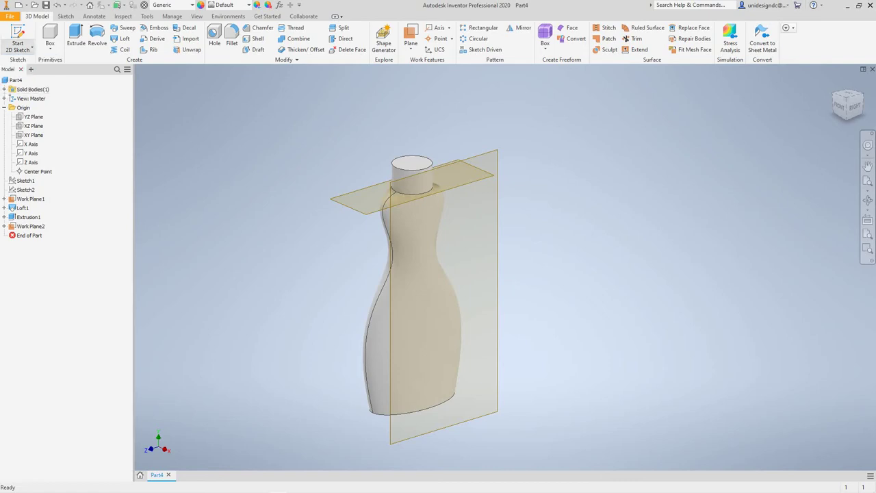
pyautogui.click(17, 34)
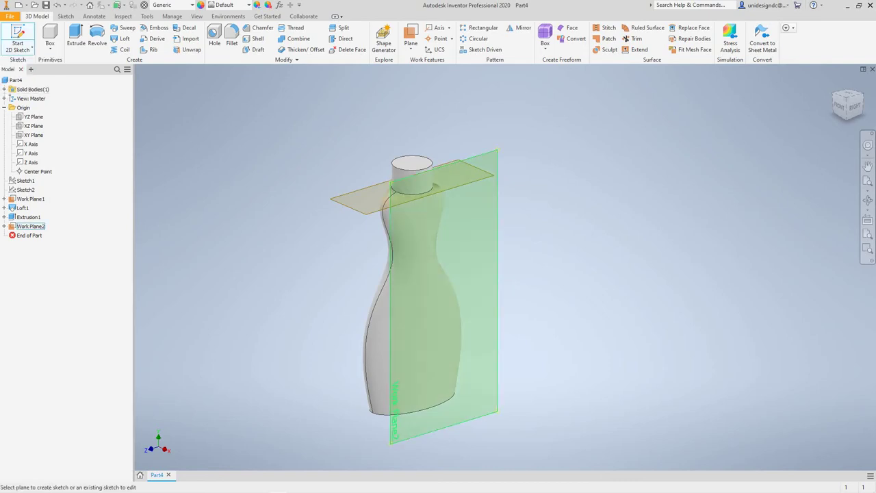
pyautogui.click(479, 392)
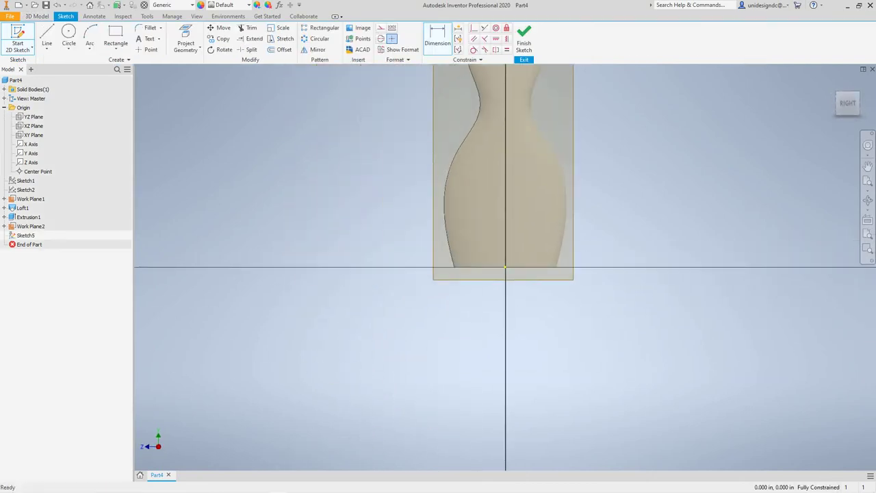
pyautogui.click(868, 166)
pyautogui.click(869, 181)
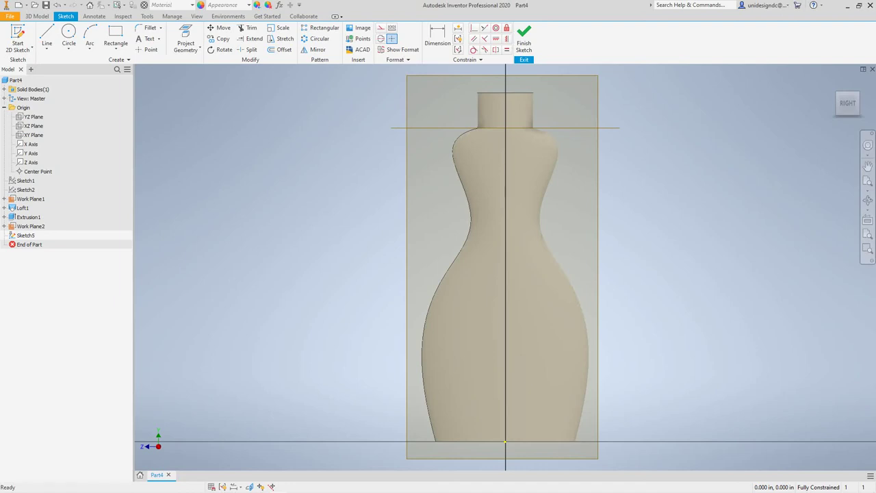
pyautogui.click(69, 50)
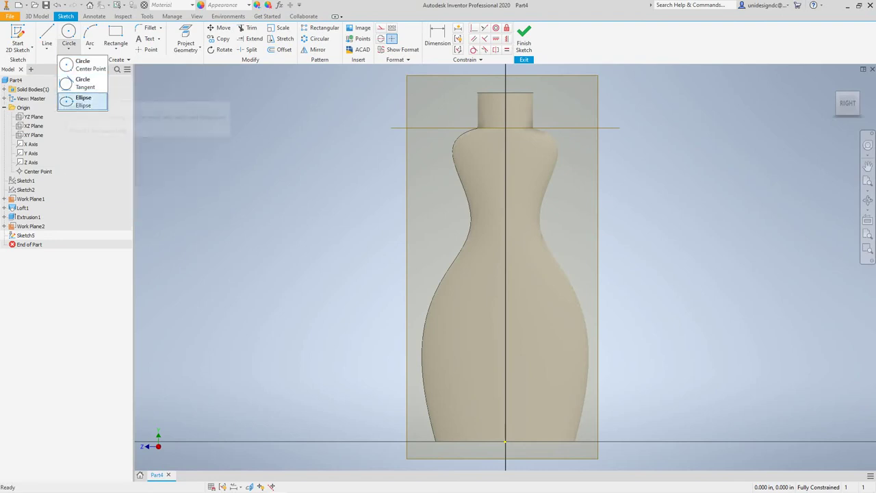
pyautogui.click(83, 102)
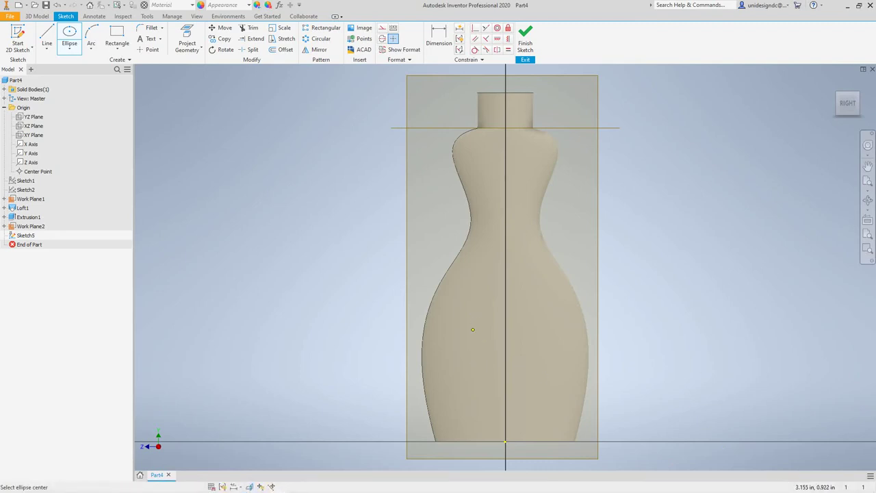
pyautogui.click(473, 330)
pyautogui.rightClick(493, 329)
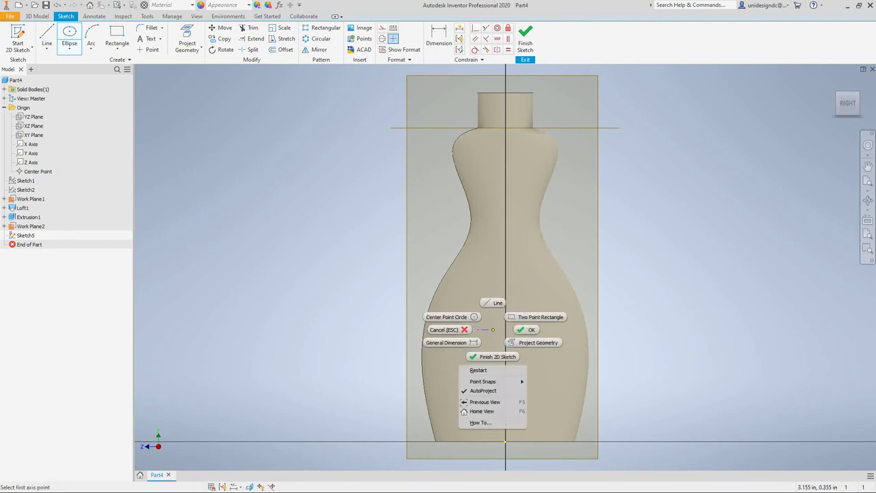
pyautogui.click(446, 329)
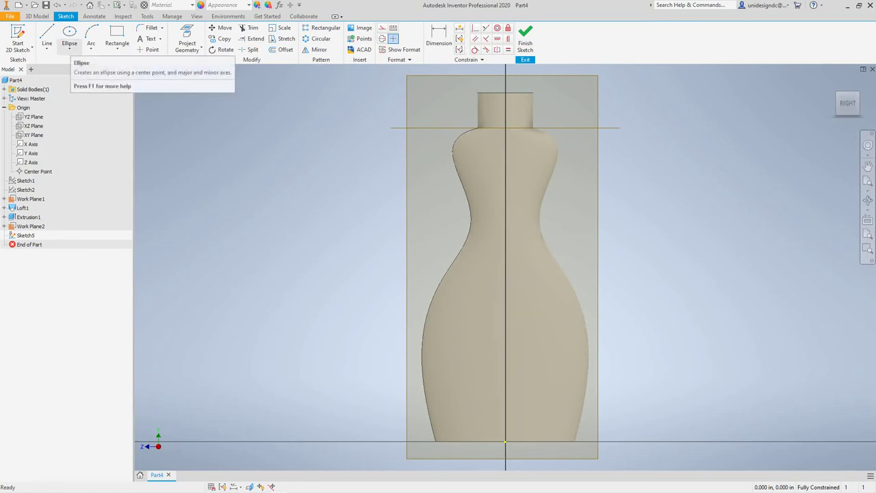
# Sketch a wide ellipse centered on the vertical axis over the bottle's lower bulge, with a horizontal semi-axis of about 1.39 in.
pyautogui.click(69, 34)
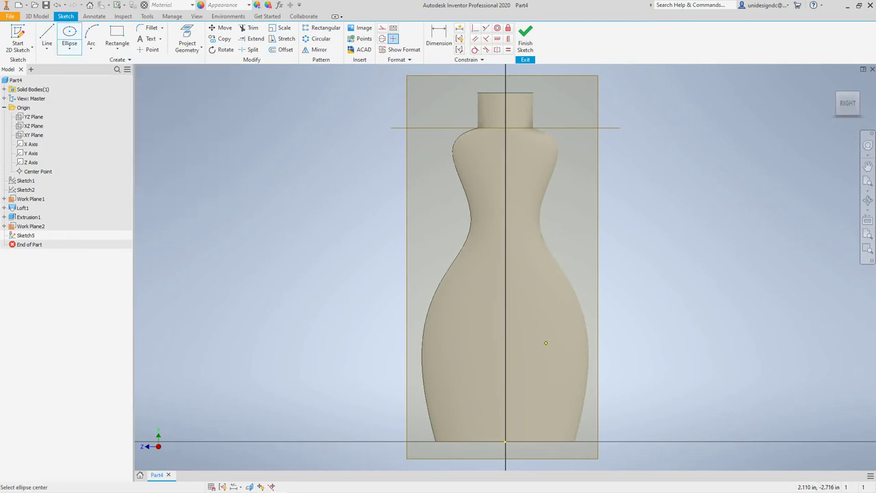
pyautogui.click(506, 348)
pyautogui.click(555, 348)
pyautogui.click(549, 332)
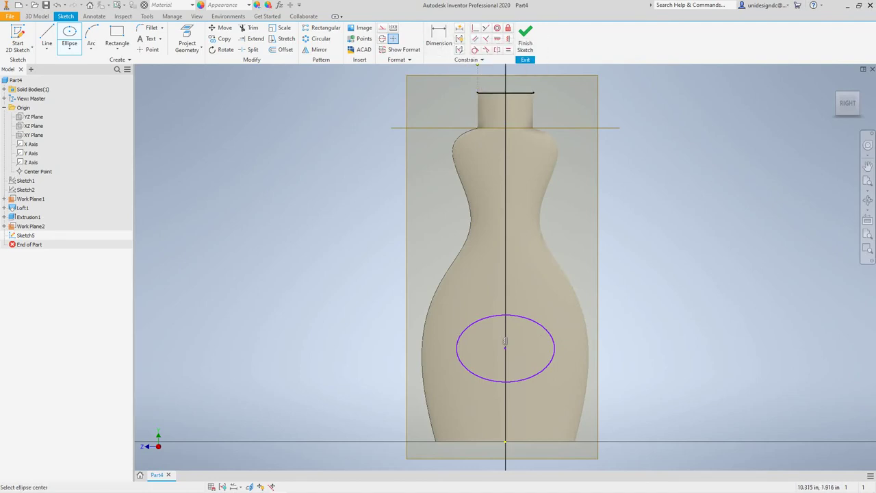
# Dimension the ellipse's horizontal semi-axis as 2 in and its vertical semi-axis as 1.35 in.
pyautogui.press('d')
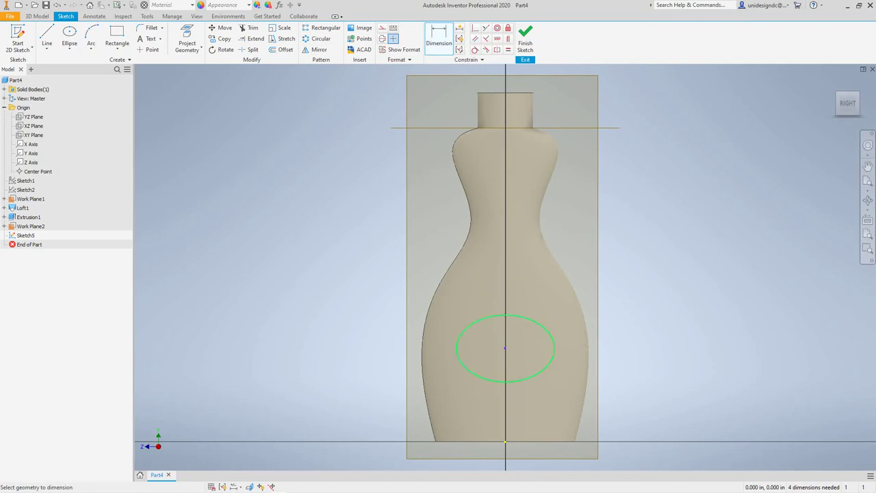
pyautogui.click(506, 315)
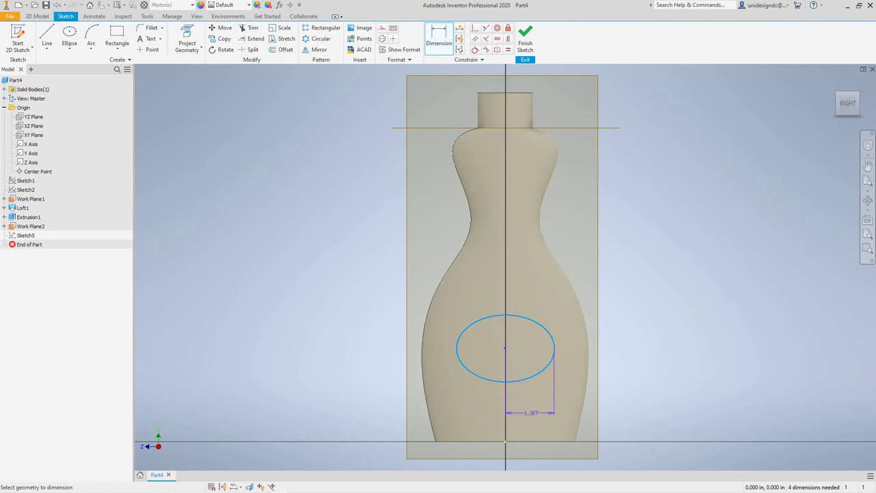
pyautogui.click(531, 413)
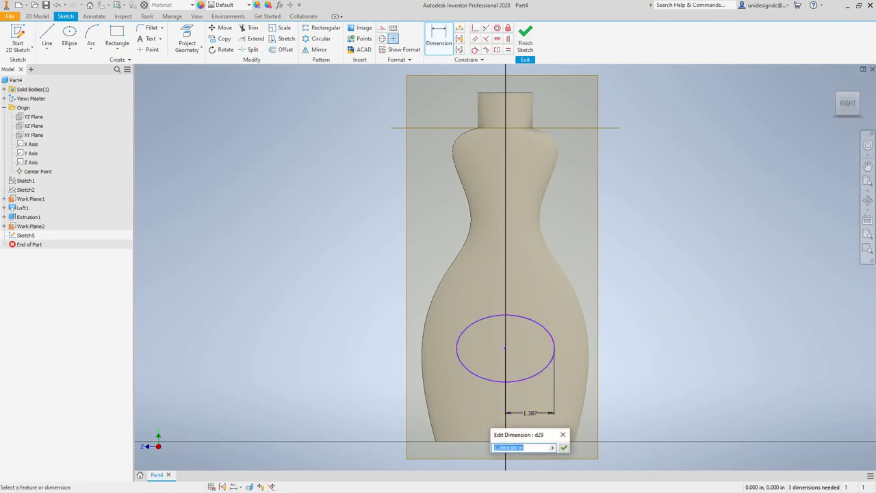
pyautogui.write('2')
pyautogui.press('Return')
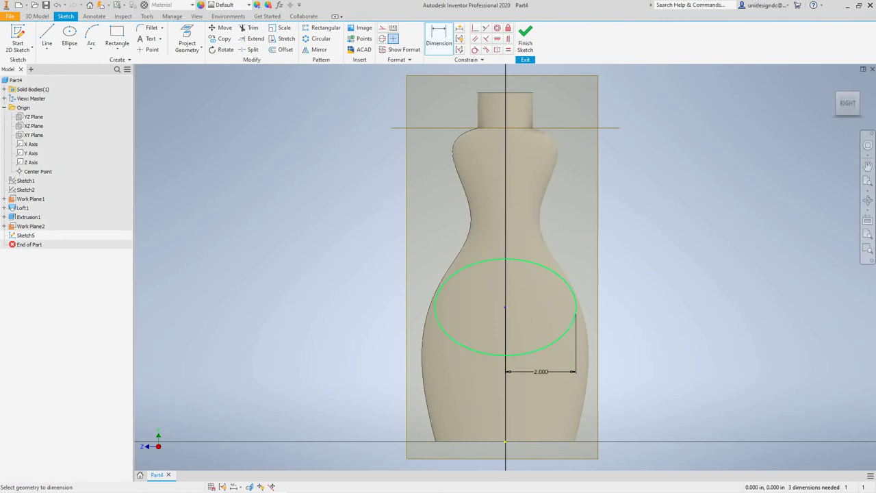
pyautogui.click(484, 262)
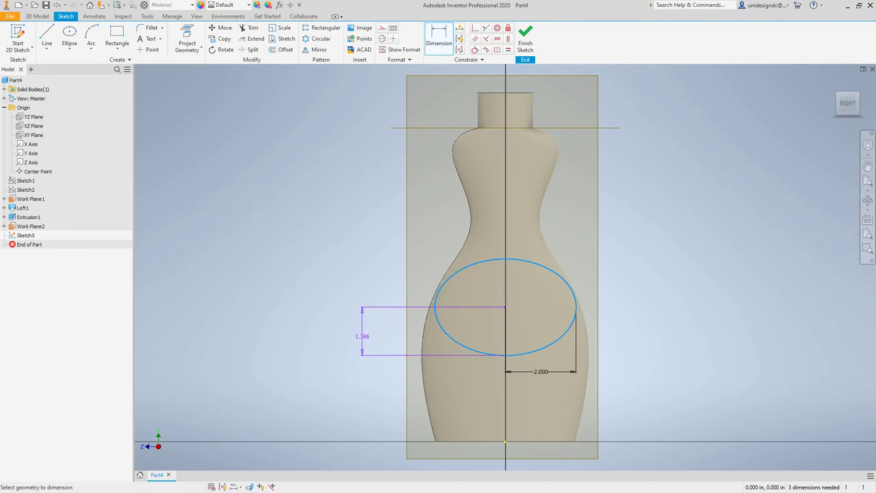
pyautogui.click(361, 346)
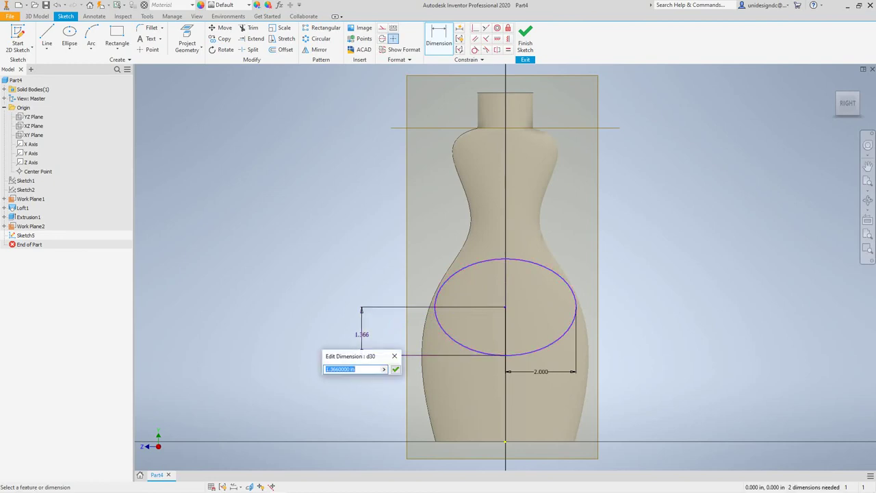
pyautogui.write('1.35')
pyautogui.click(395, 369)
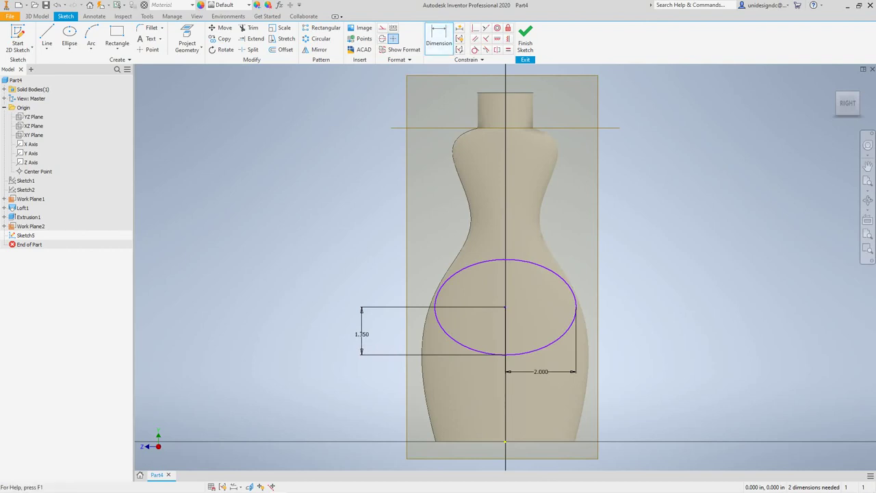
# Dimension the ellipse center's height above the origin, set it to 2.55 in, and finish the sketch.
pyautogui.click(506, 441)
pyautogui.click(505, 308)
pyautogui.click(505, 442)
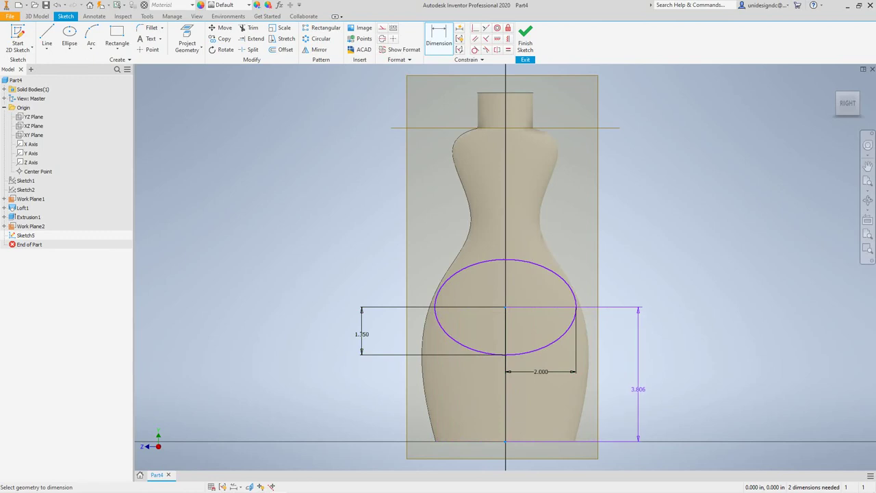
pyautogui.click(638, 389)
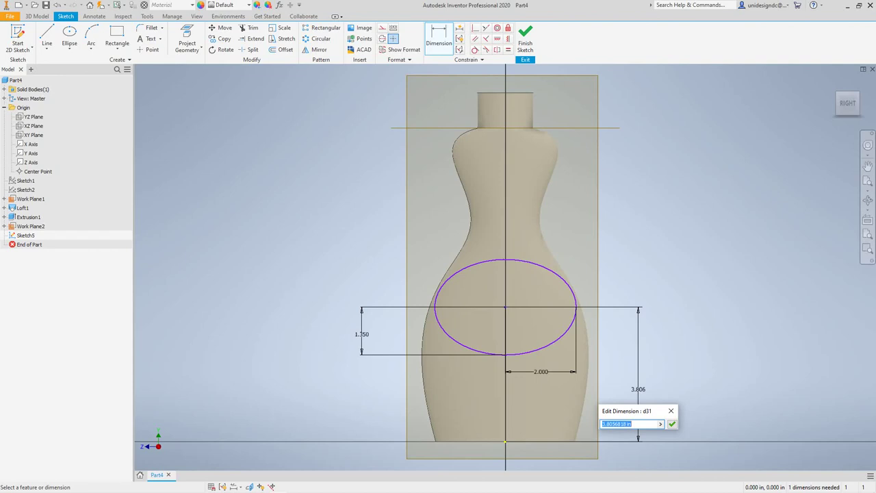
pyautogui.write('2.55')
pyautogui.press('Return')
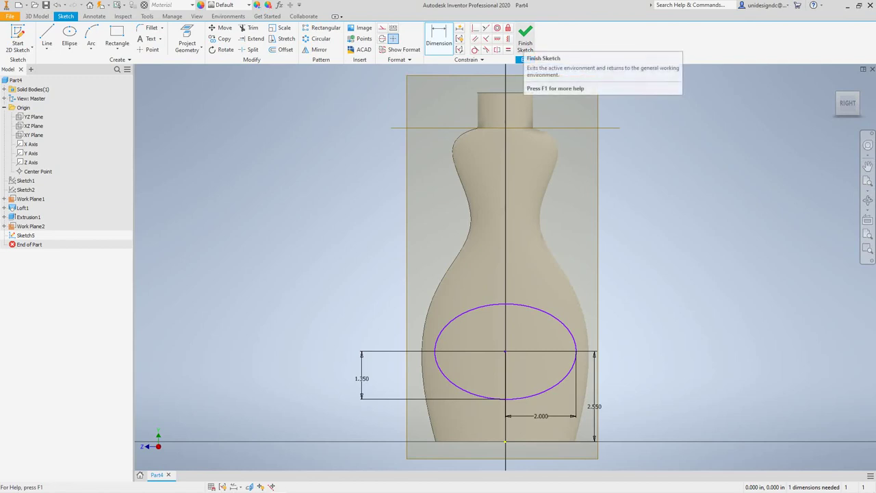
pyautogui.click(525, 35)
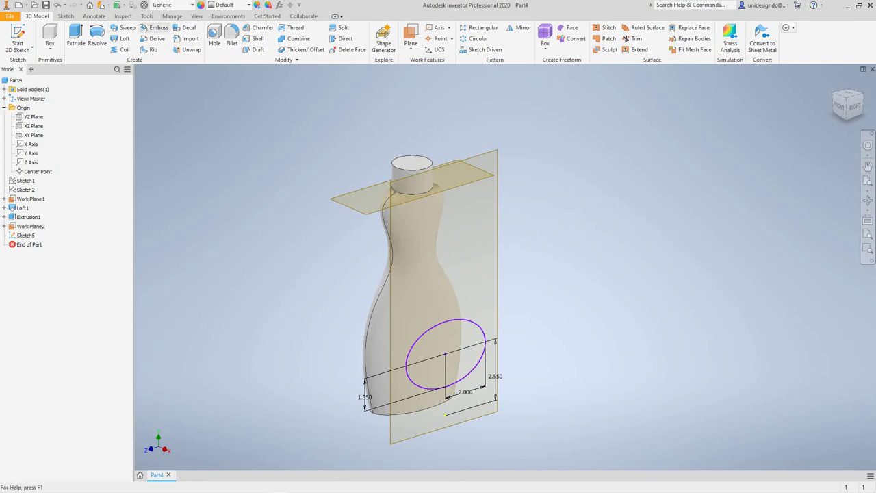
# Use Emboss to engrave the ellipse into the bottle's broad side to a depth of 0.25 in.
pyautogui.click(156, 28)
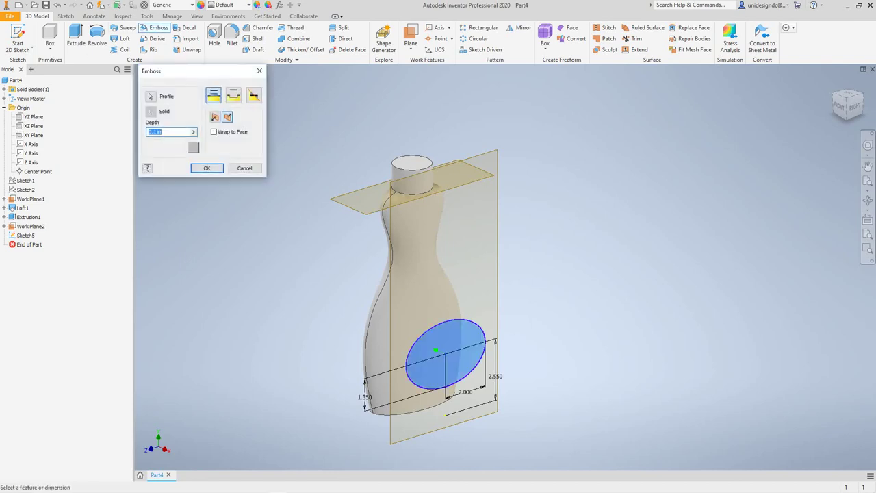
pyautogui.click(233, 96)
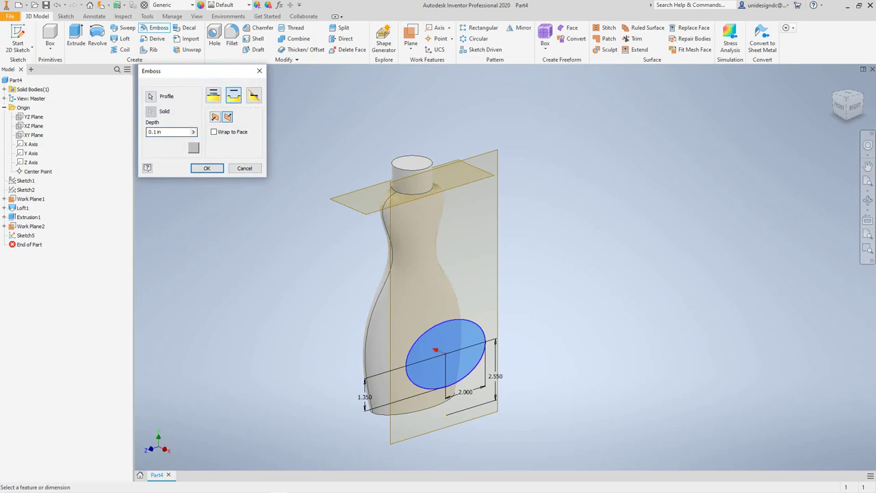
pyautogui.click(156, 131)
pyautogui.write('25')
pyautogui.click(207, 167)
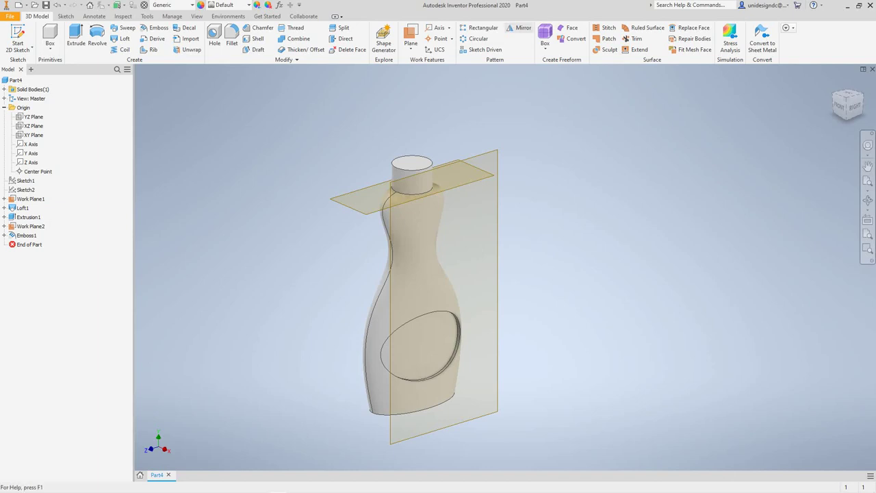
# Mirror the engraved ellipse feature across the origin YZ plane to the bottle's opposite side.
pyautogui.click(519, 27)
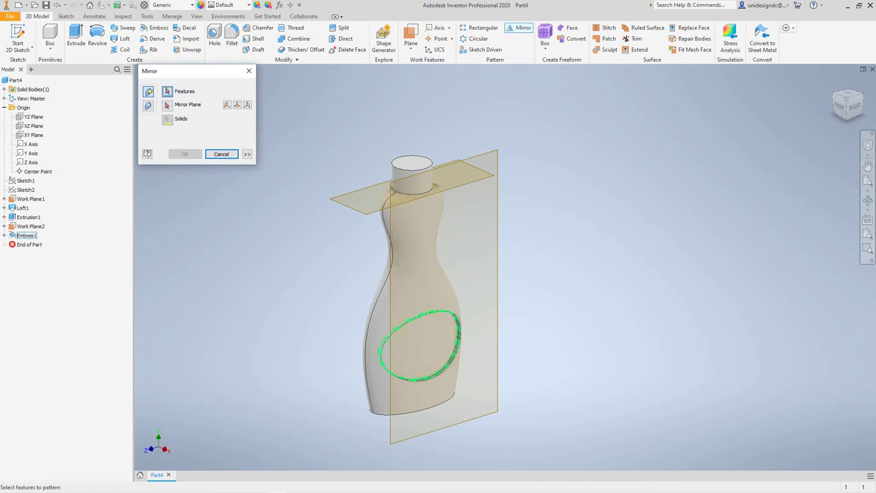
pyautogui.click(26, 235)
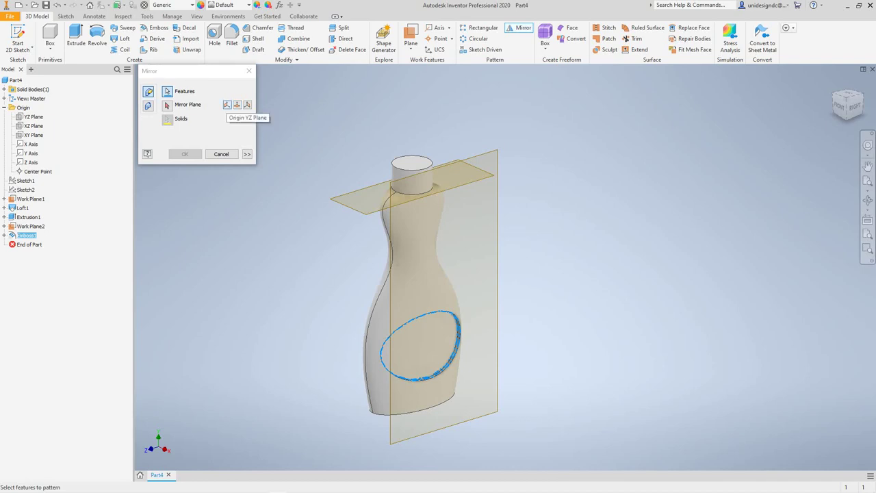
pyautogui.click(227, 104)
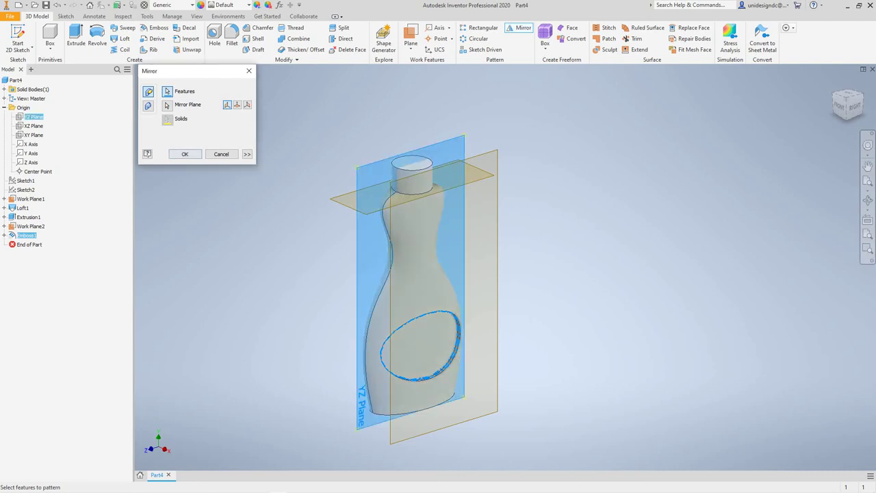
pyautogui.press('Return')
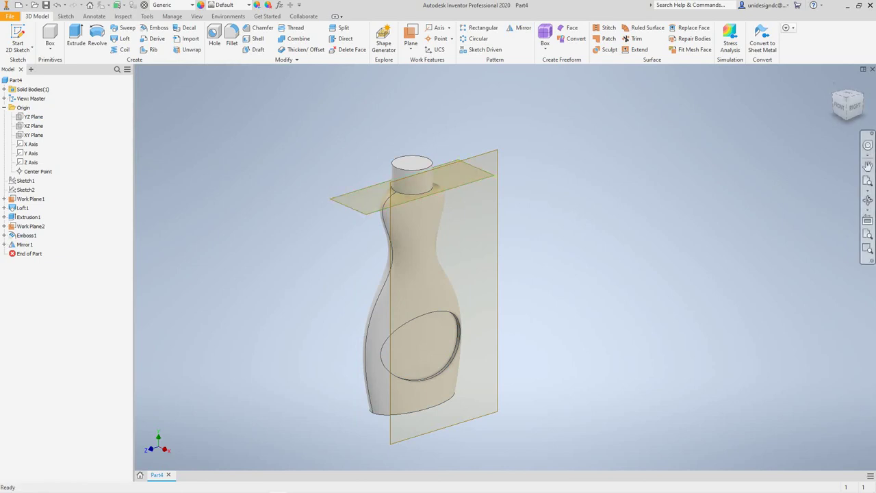
# Start a fillet with a 0.2 in radius on the edge where the neck meets the bottle's shoulder.
pyautogui.moveTo(420, 284)
pyautogui.keyDown('shift'); pyautogui.mouseDown(button='middle')
pyautogui.moveTo(432, 302)
pyautogui.moveTo(479, 308)
pyautogui.moveTo(420, 285)
pyautogui.mouseUp(button='middle'); pyautogui.keyUp('shift')
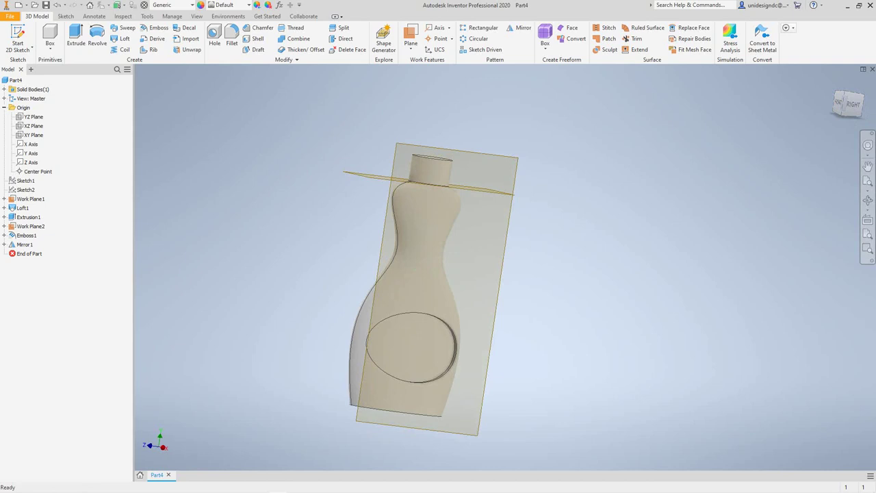
pyautogui.moveTo(420, 285)
pyautogui.keyDown('shift'); pyautogui.mouseDown(button='middle')
pyautogui.moveTo(511, 330)
pyautogui.moveTo(420, 285)
pyautogui.mouseUp(button='middle'); pyautogui.keyUp('shift')
pyautogui.moveTo(496, 274); pyautogui.dragTo(462, 288, button='middle')
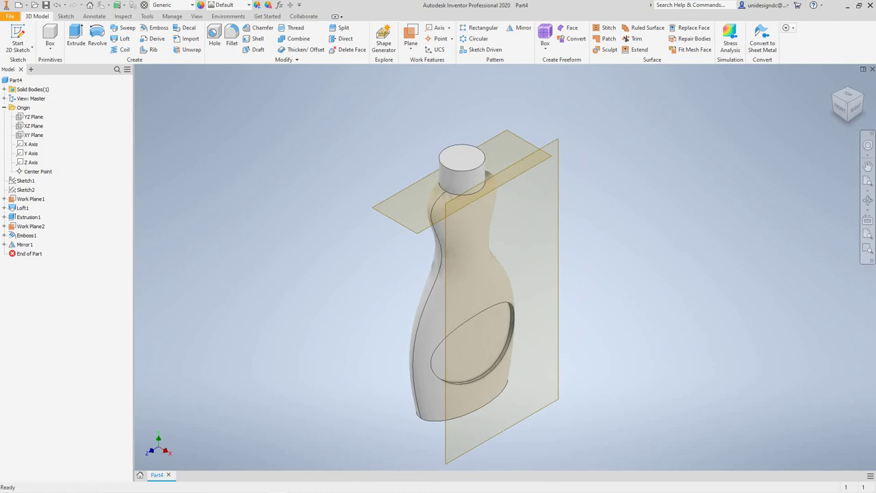
pyautogui.click(231, 37)
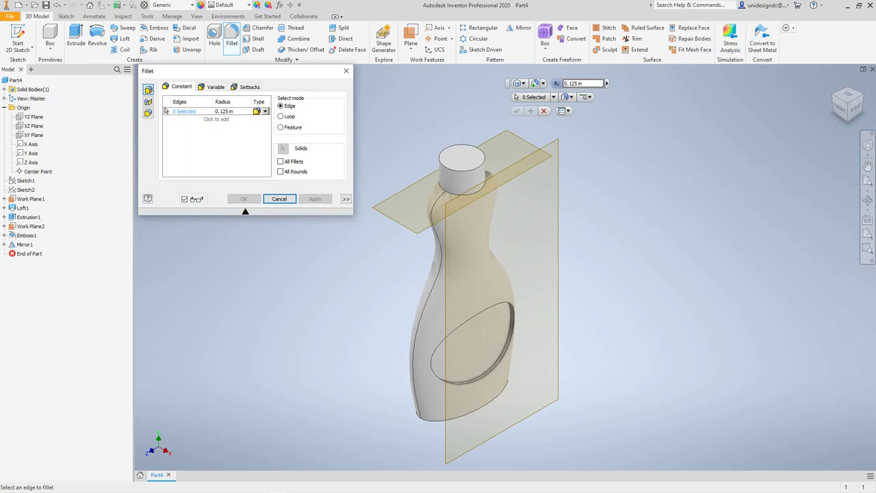
pyautogui.doubleClick(574, 84)
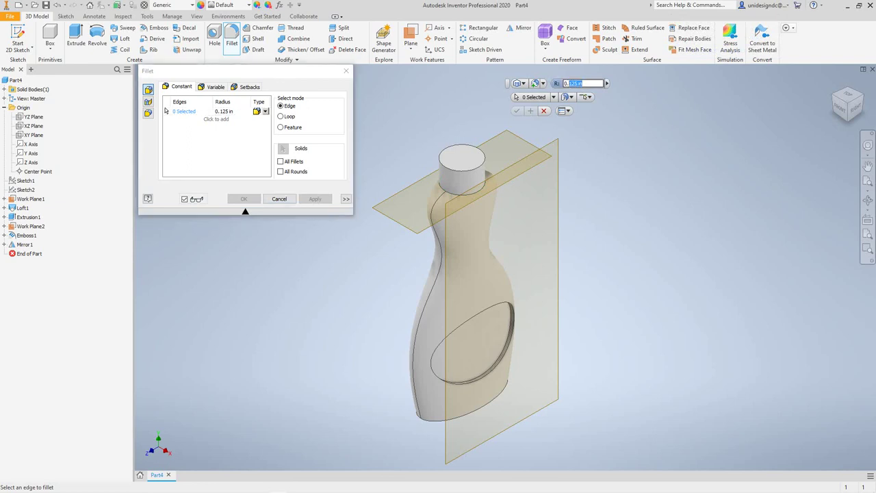
pyautogui.moveTo(582, 83); pyautogui.dragTo(569, 83)
pyautogui.write('2')
pyautogui.click(460, 193)
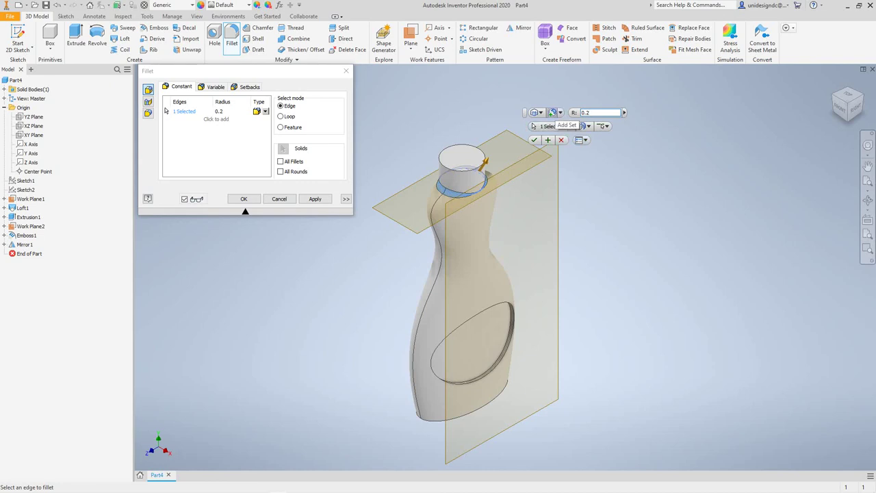
# Add a 0.04 in radius edge set for the engraved ellipse edges on both broad sides, apply the fillets, and close the Fillet command.
pyautogui.click(165, 118)
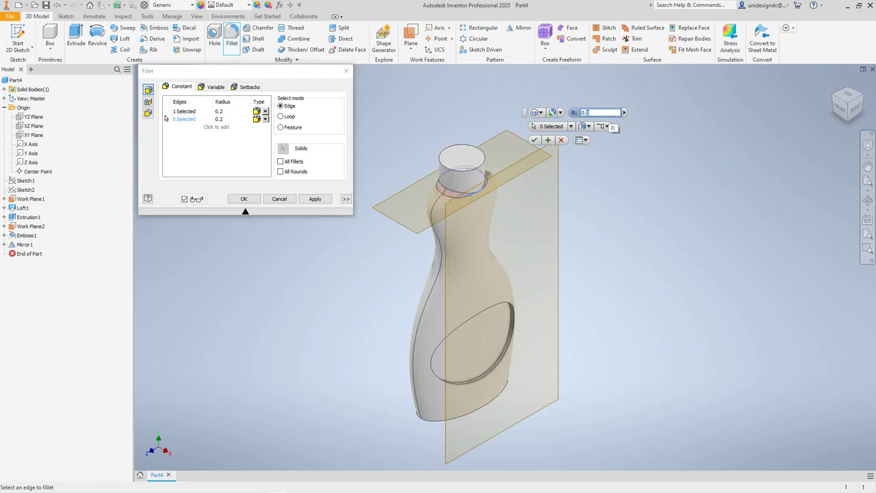
pyautogui.write('0.04')
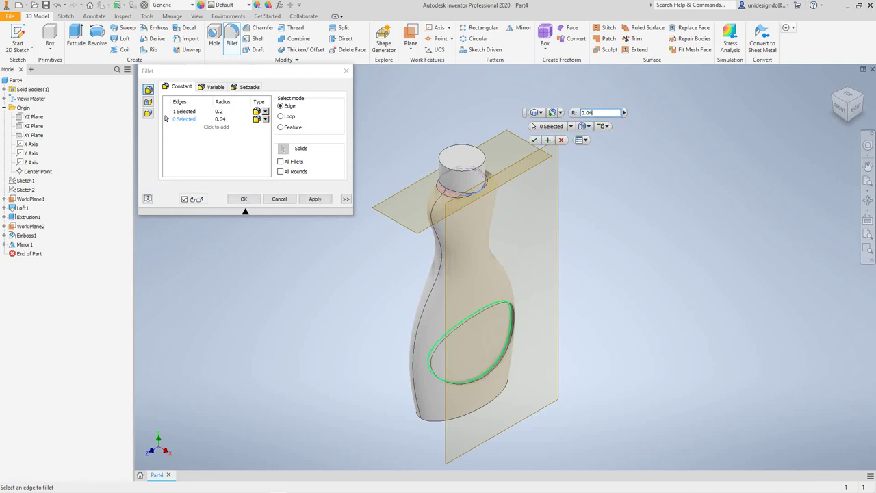
pyautogui.click(503, 354)
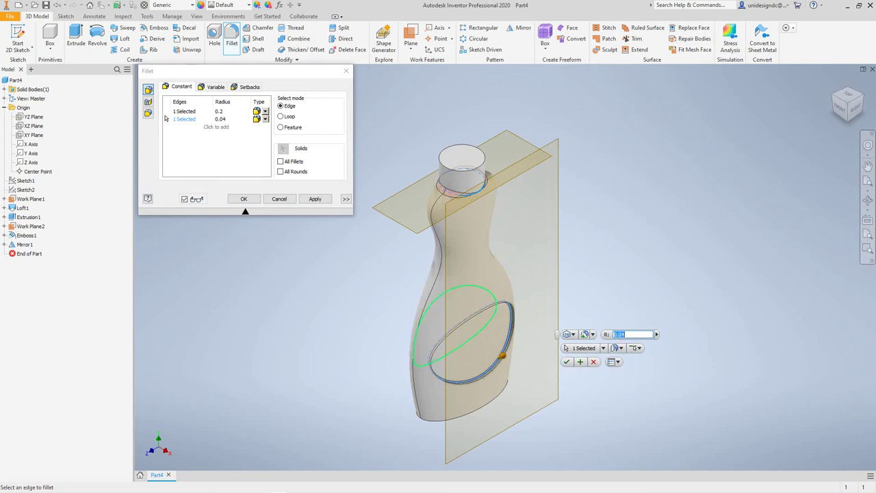
pyautogui.click(460, 328)
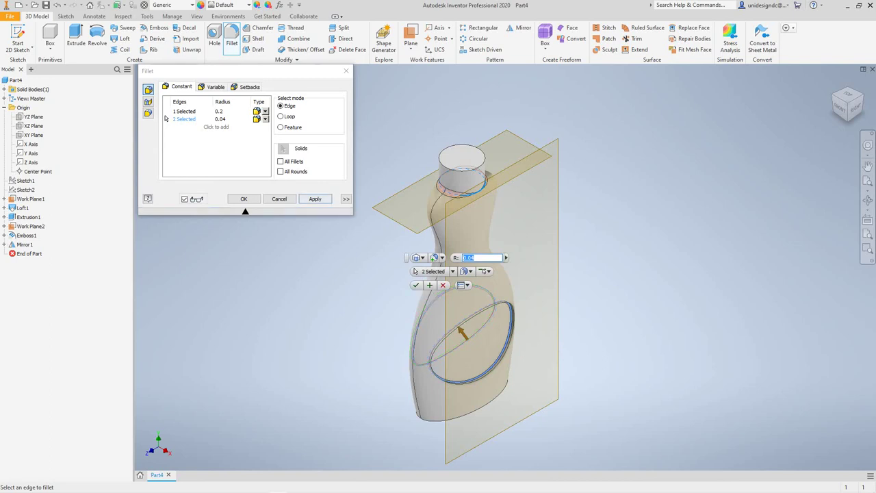
pyautogui.click(315, 198)
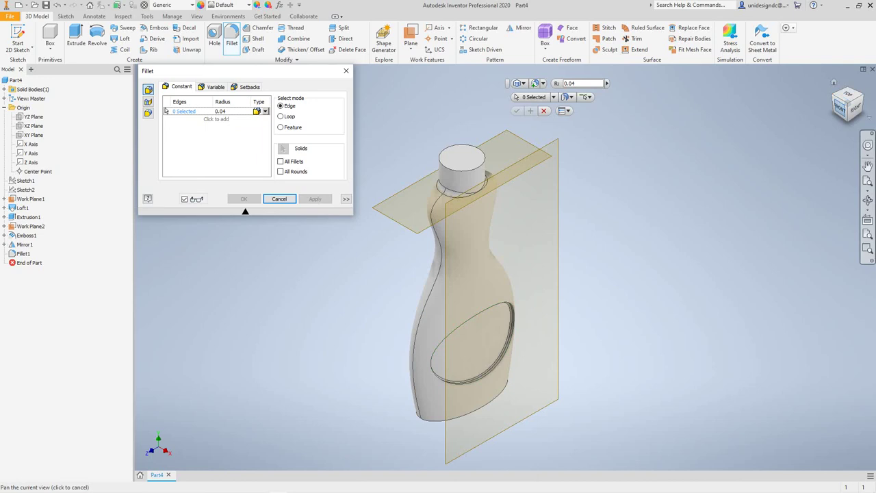
pyautogui.moveTo(841, 102); pyautogui.dragTo(867, 118)
pyautogui.moveTo(471, 282)
pyautogui.keyDown('shift'); pyautogui.mouseDown(button='middle')
pyautogui.moveTo(479, 288)
pyautogui.moveTo(439, 274)
pyautogui.moveTo(384, 281)
pyautogui.mouseUp(button='middle'); pyautogui.keyUp('shift')
pyautogui.moveTo(588, 262)
pyautogui.keyDown('shift'); pyautogui.mouseDown(button='middle')
pyautogui.moveTo(640, 258)
pyautogui.moveTo(634, 303)
pyautogui.mouseUp(button='middle'); pyautogui.keyUp('shift')
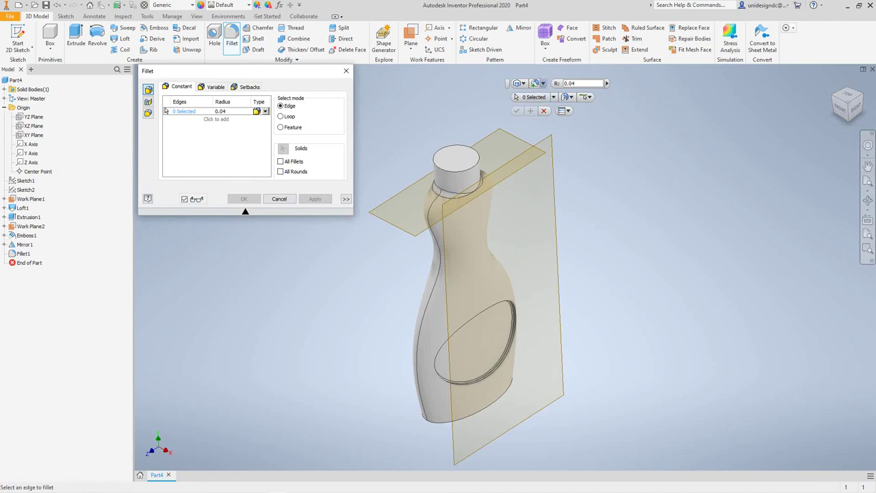
pyautogui.click(543, 83)
pyautogui.press('Escape')
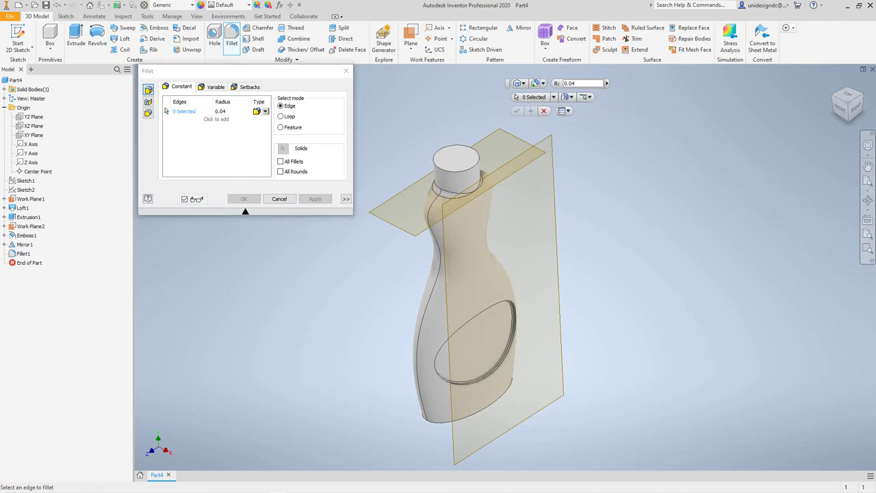
pyautogui.moveTo(479, 274); pyautogui.dragTo(519, 258, button='middle')
pyautogui.click(279, 199)
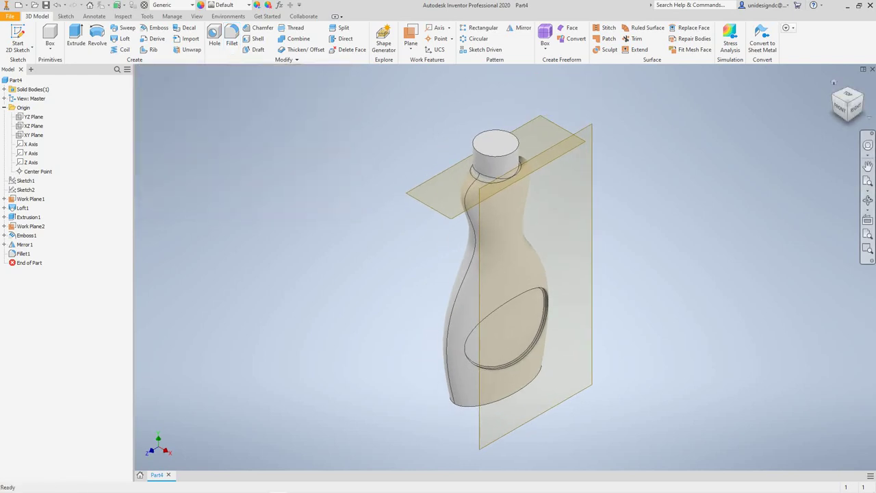
# Shell the bottle to a wall thickness of 0.03 in, removing the top face of the neck.
pyautogui.keyDown('shift'); pyautogui.moveTo(505, 267); pyautogui.dragTo(506, 267, button='middle'); pyautogui.keyUp('shift')
pyautogui.press('F6')
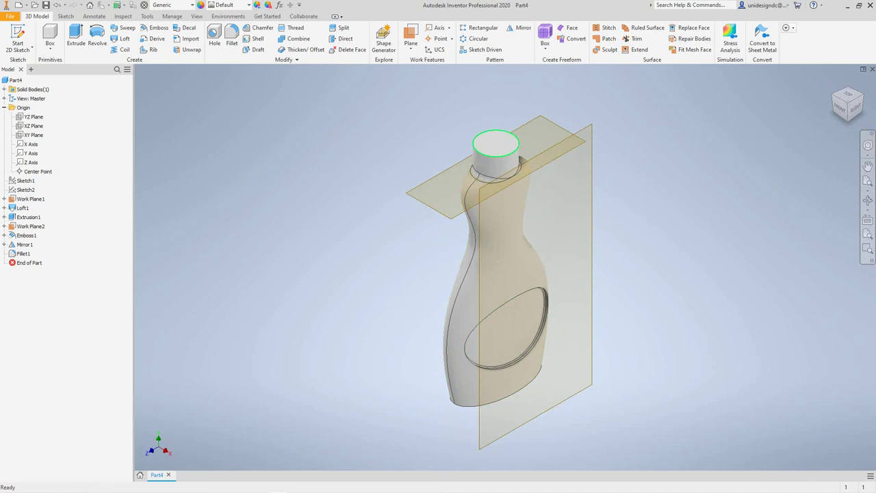
pyautogui.moveTo(496, 156)
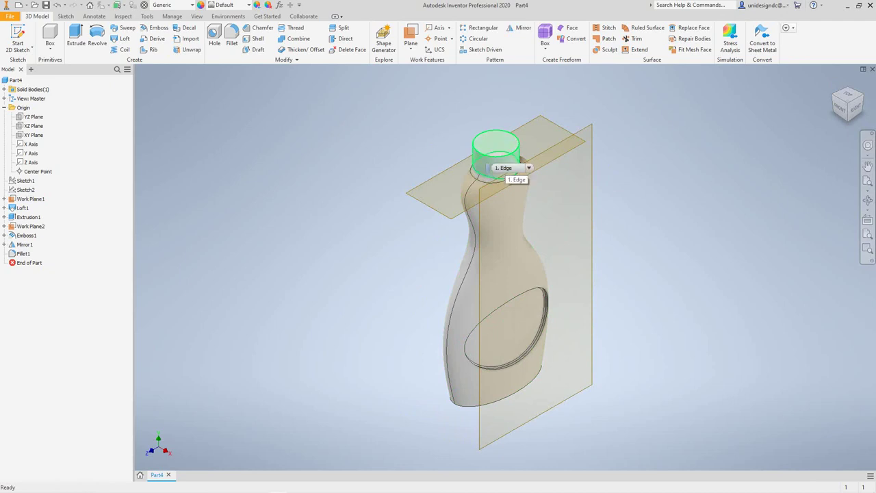
pyautogui.moveTo(514, 171); pyautogui.dragTo(478, 192, button='middle')
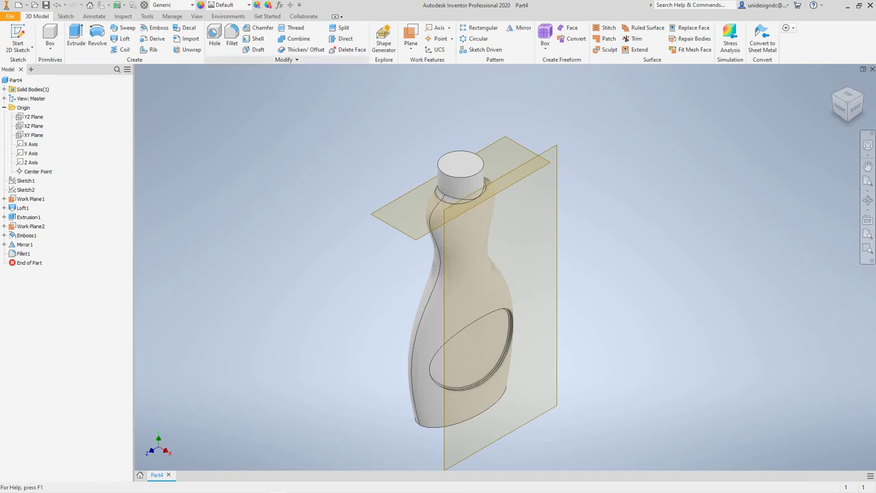
pyautogui.click(254, 38)
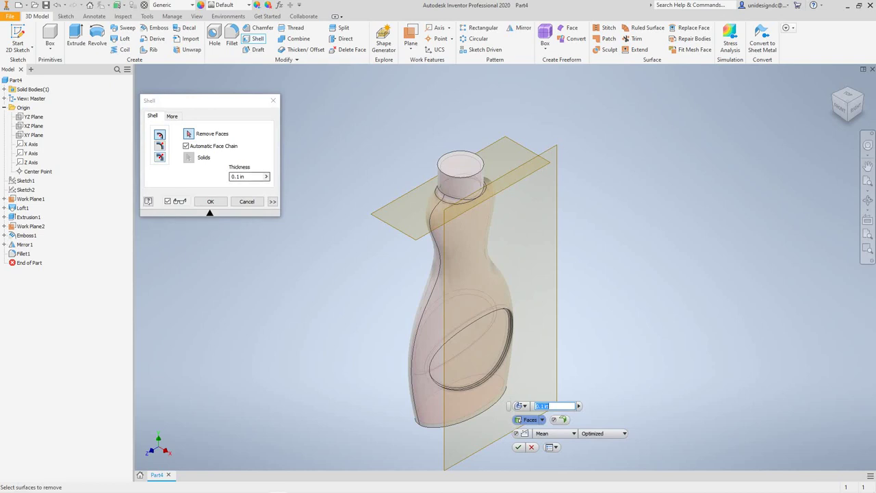
pyautogui.click(247, 176)
pyautogui.click(236, 177)
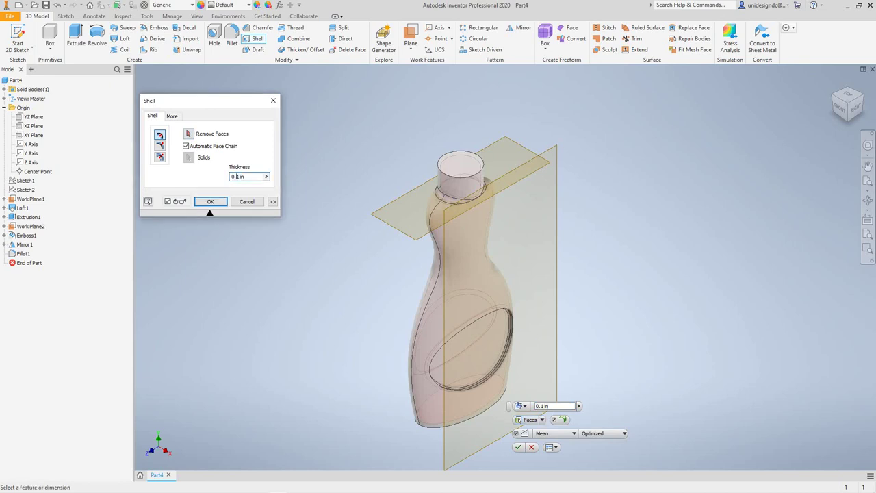
pyautogui.write('.03')
pyautogui.press('BackSpace')
pyautogui.press('BackSpace')
pyautogui.press('BackSpace')
pyautogui.press('BackSpace')
pyautogui.press('BackSpace')
pyautogui.press('Delete')
pyautogui.write('.03')
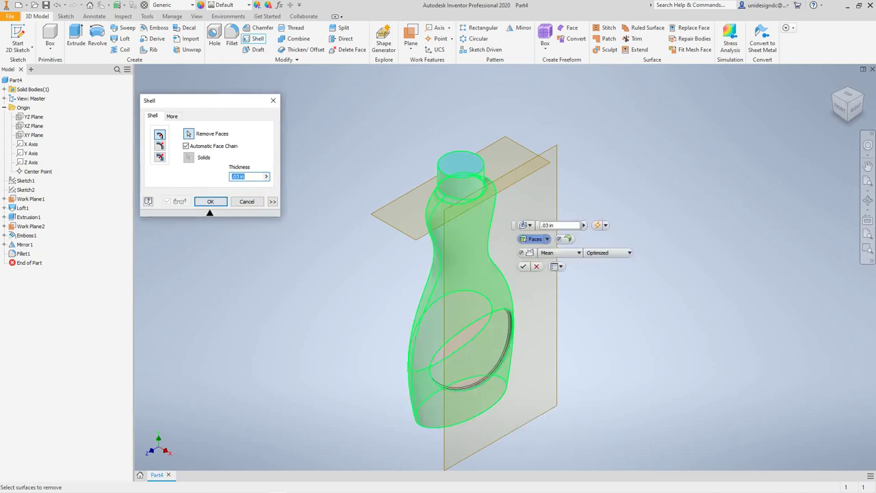
pyautogui.click(210, 204)
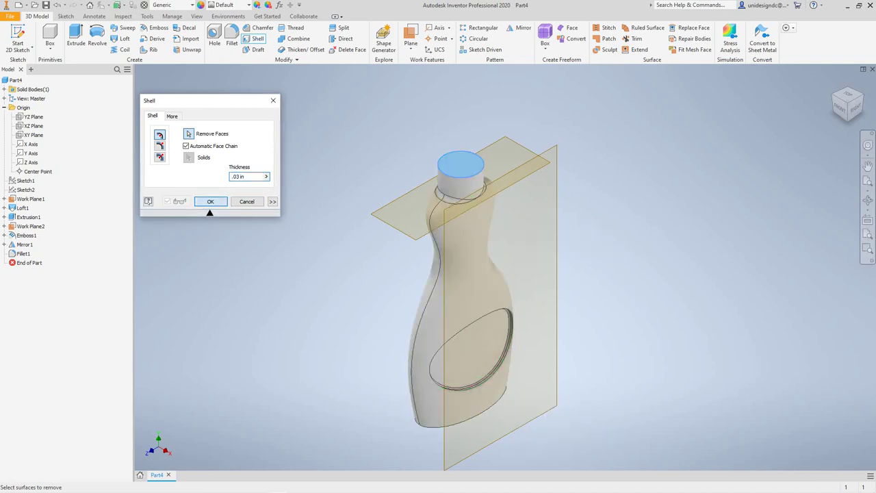